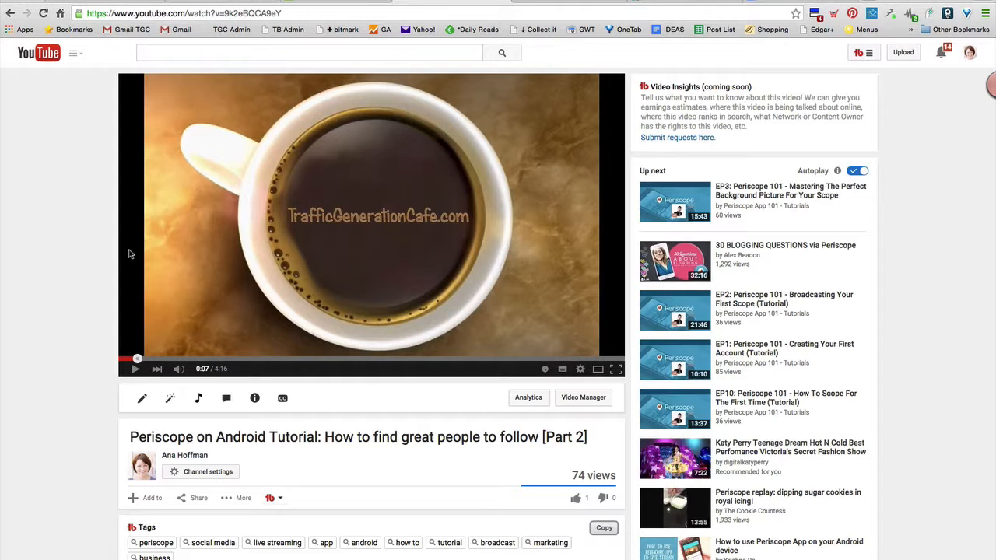
Step: Pause the Periscope on Android tutorial video playing in the browser
click(133, 370)
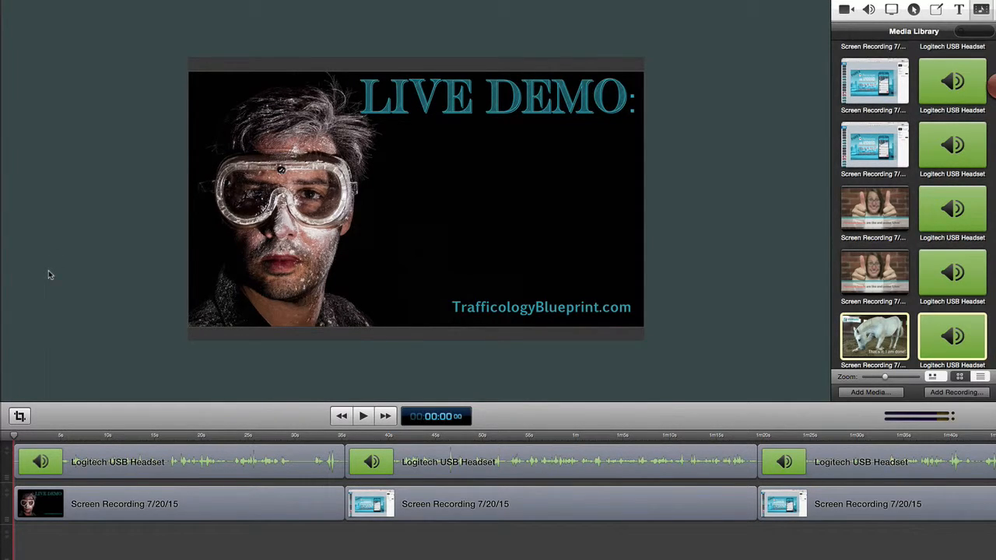
Step: Select the first headset audio clip on the timeline and open the canvas size settings
click(91, 517)
click(100, 465)
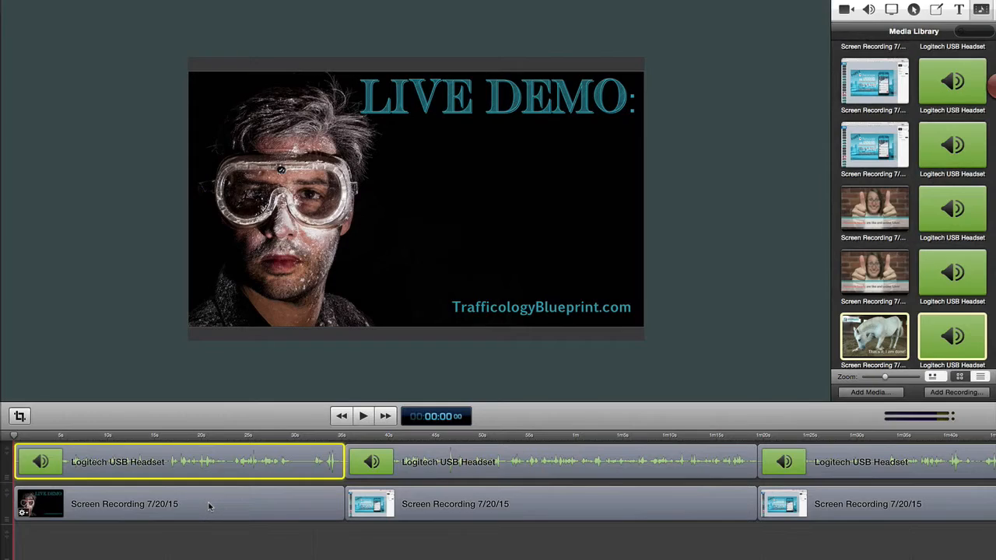
click(19, 416)
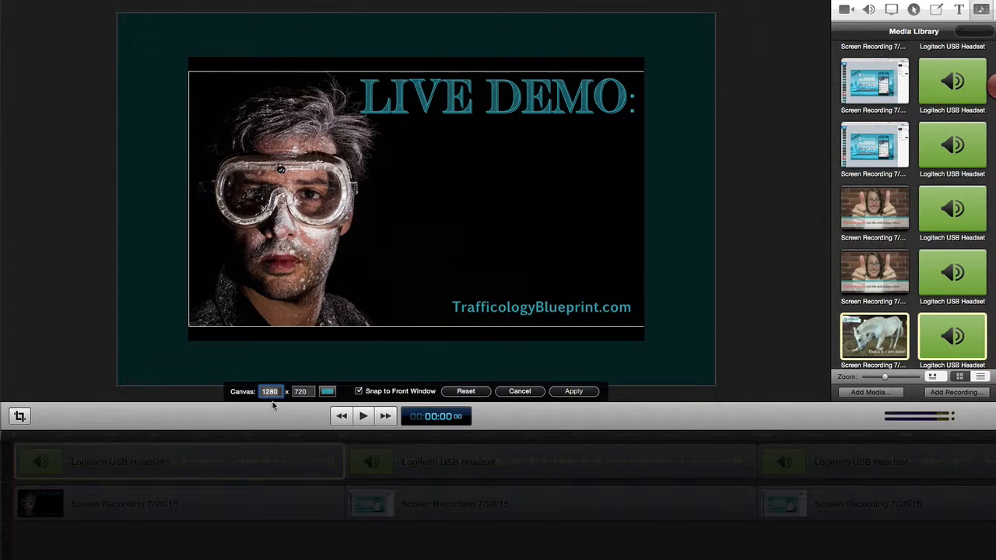
Step: Find and highlight the YouTube 720p size in the Business Misc document, close it and return to ScreenFlow
mouse_move(931, 558)
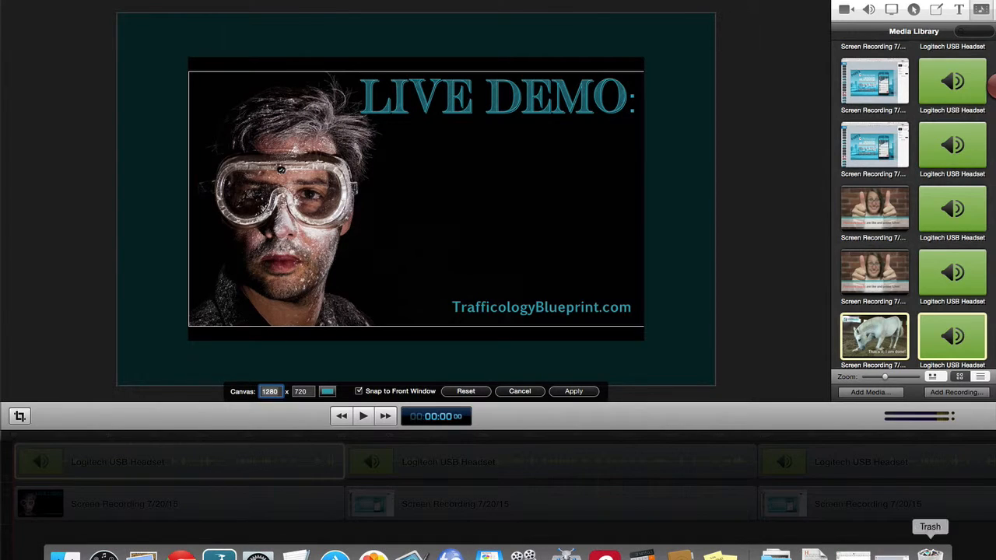
click(813, 554)
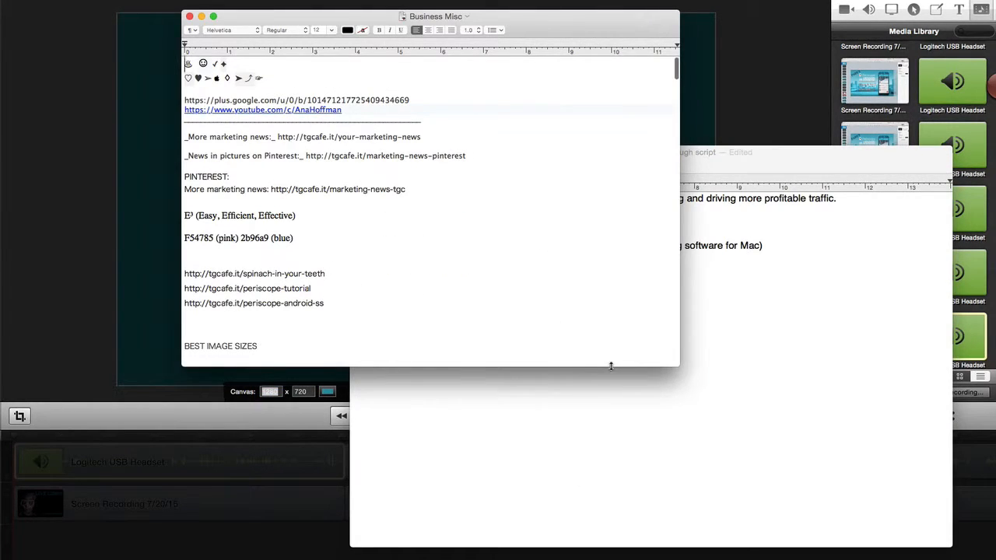
click(575, 426)
click(324, 284)
scroll(372, 269, down, 3)
scroll(372, 269, down, 3)
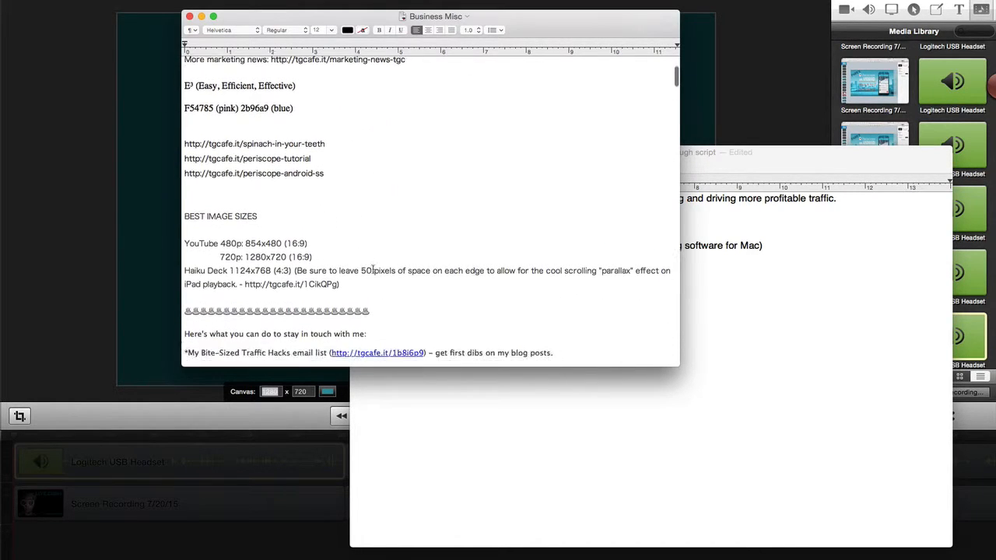
drag(219, 188, 318, 191)
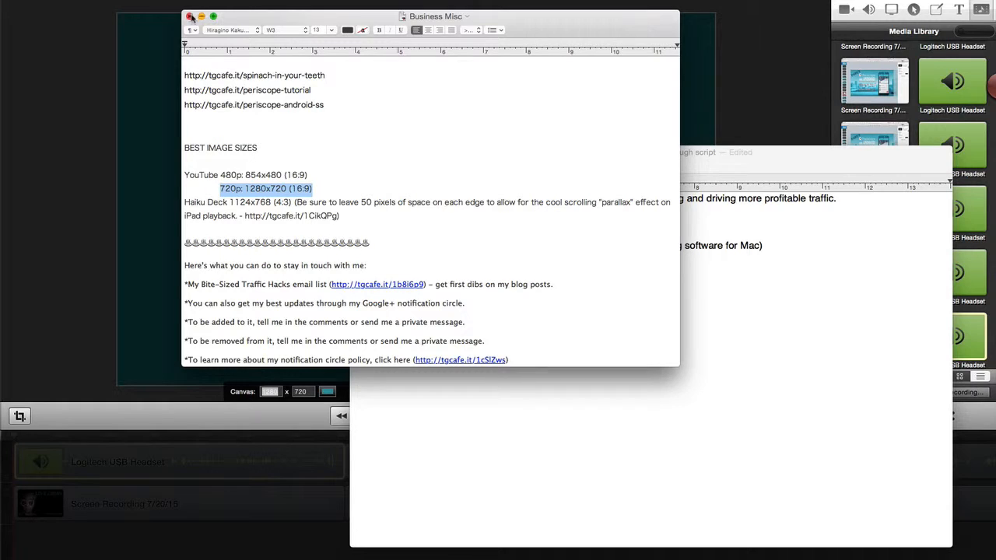
click(89, 350)
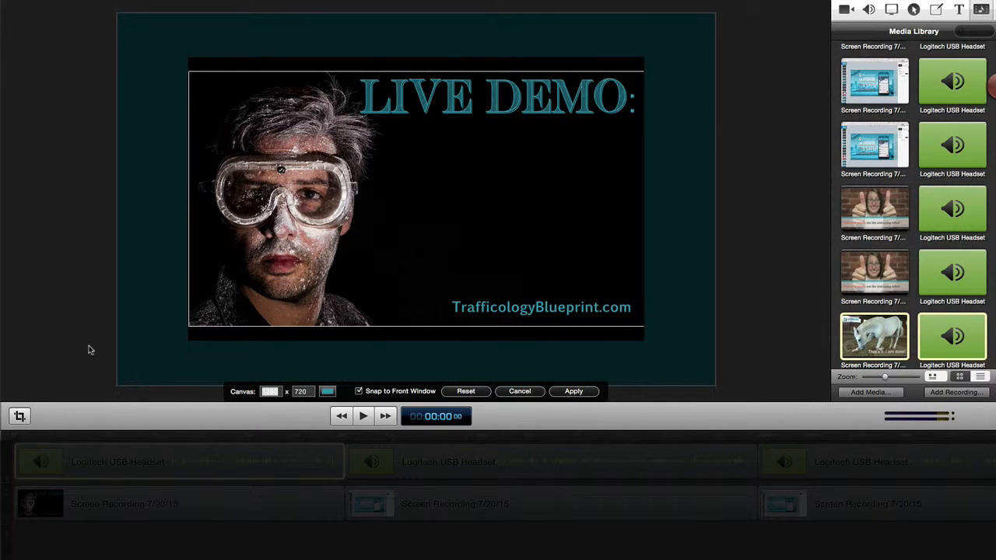
Step: Apply a canvas size of 1280 x 720 to the project
click(272, 394)
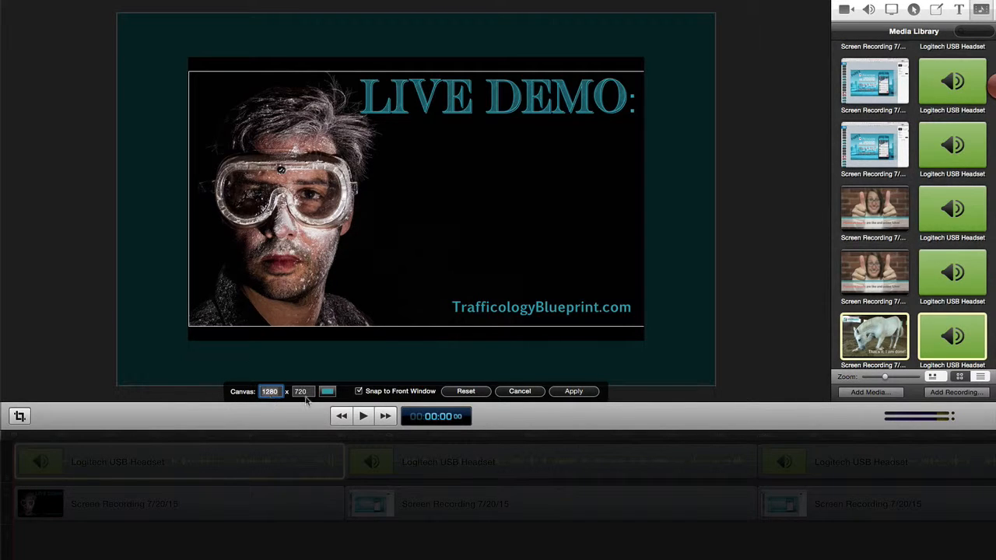
click(574, 391)
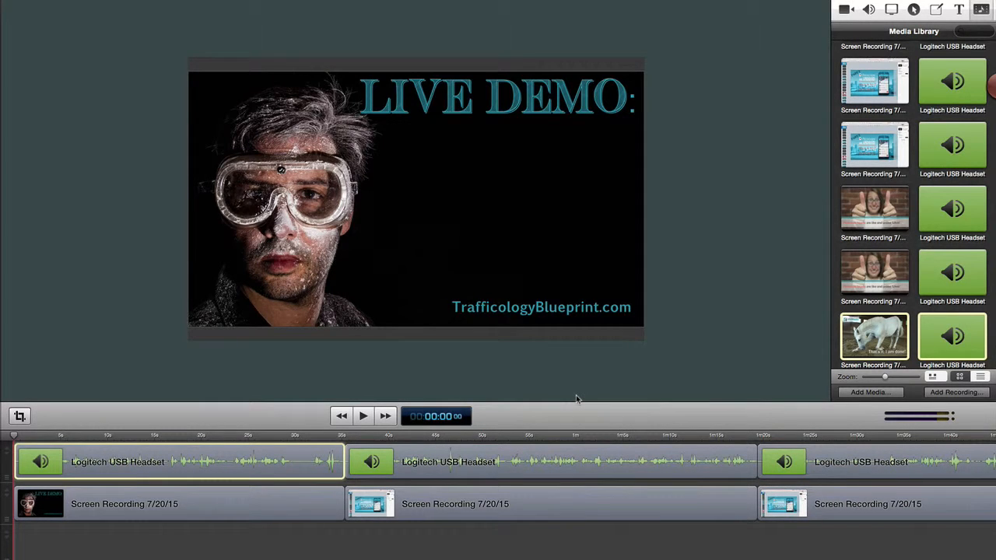
mouse_move(451, 242)
mouse_down()
mouse_move(512, 213)
mouse_move(461, 216)
mouse_move(438, 260)
mouse_move(508, 258)
mouse_move(469, 231)
mouse_move(455, 244)
mouse_up()
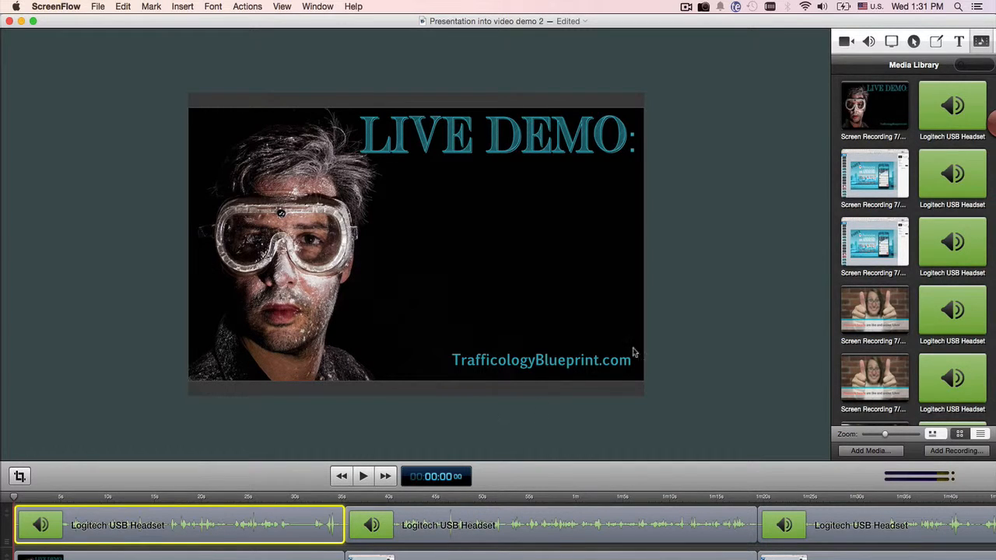
Step: Go through the first three screen recordings in the media library together with their matching headset audio items
click(889, 103)
click(955, 117)
click(865, 198)
click(955, 201)
click(889, 260)
click(946, 259)
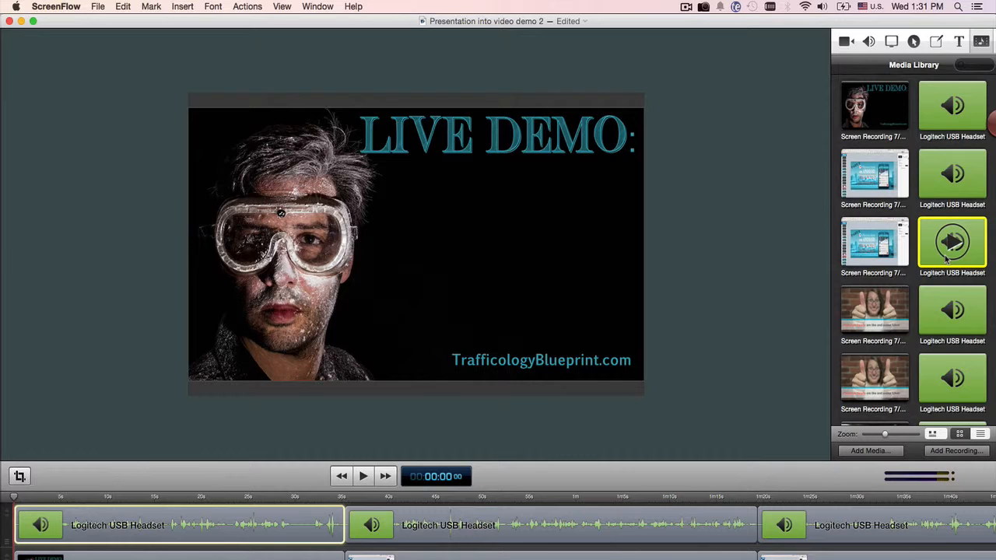
Step: Select all timeline clips, shift them about 3.5 seconds later to free space at the start, and clear the selection
click(268, 527)
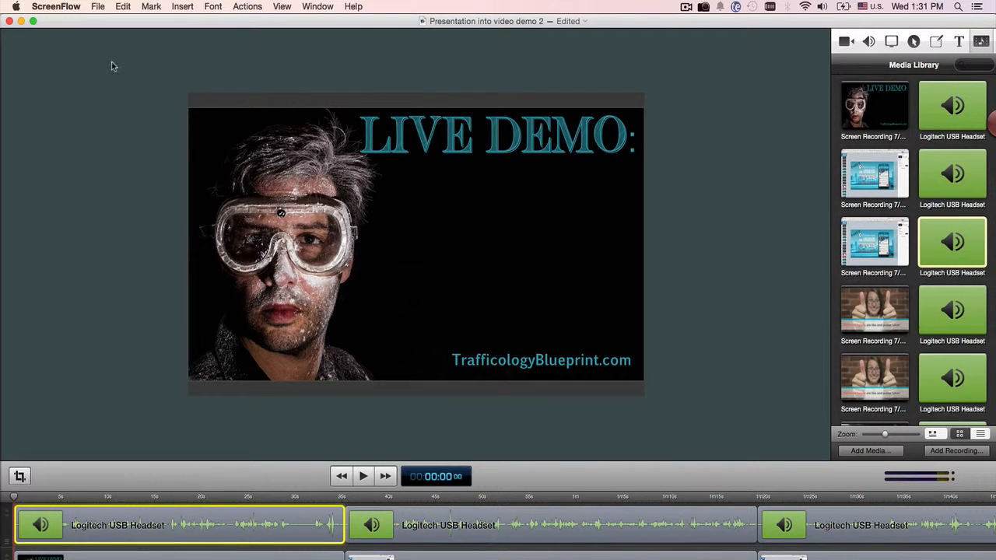
click(97, 8)
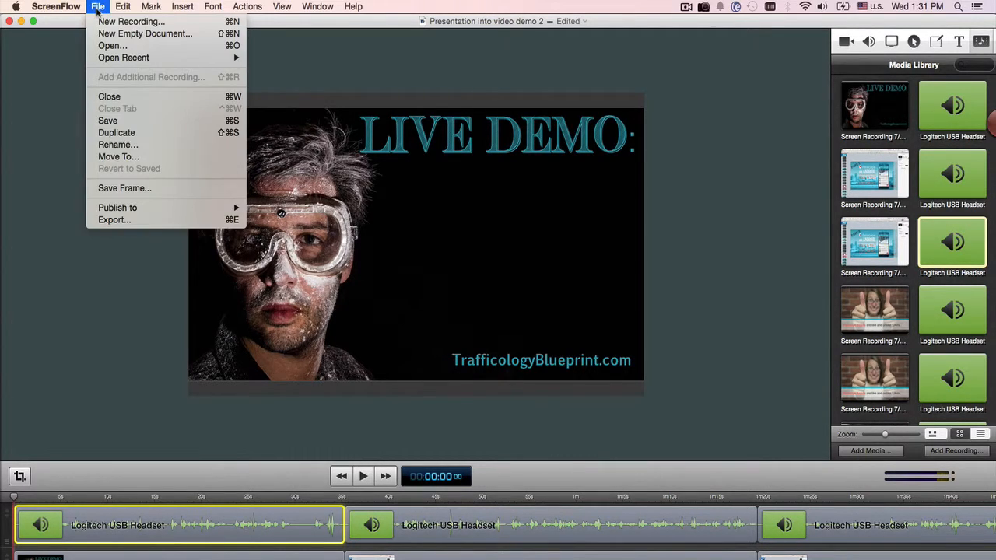
mouse_move(123, 7)
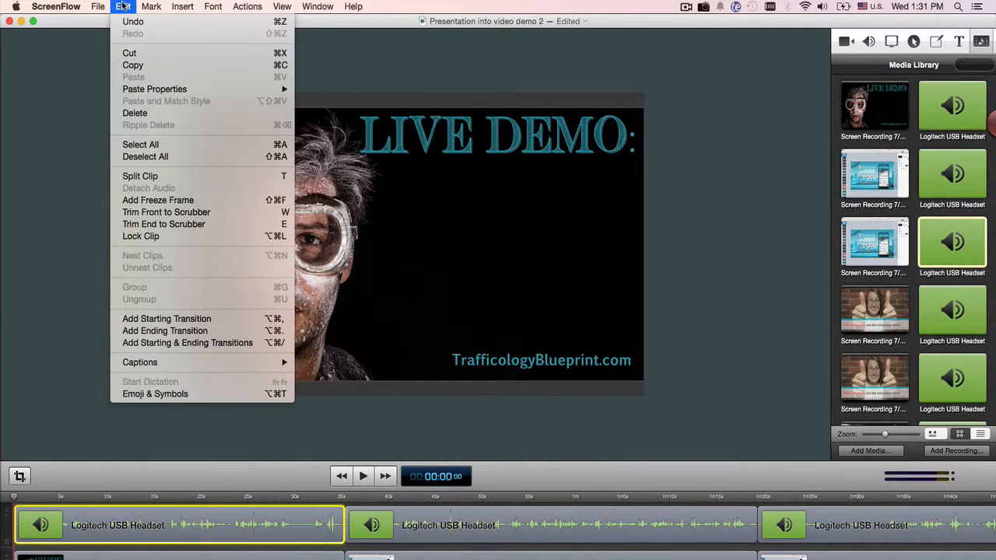
click(141, 145)
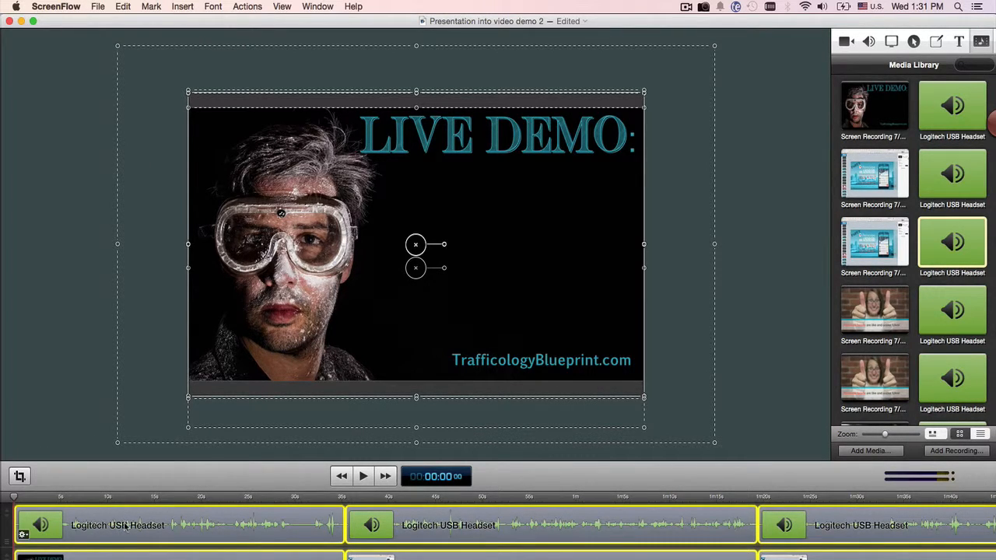
drag(226, 526, 259, 527)
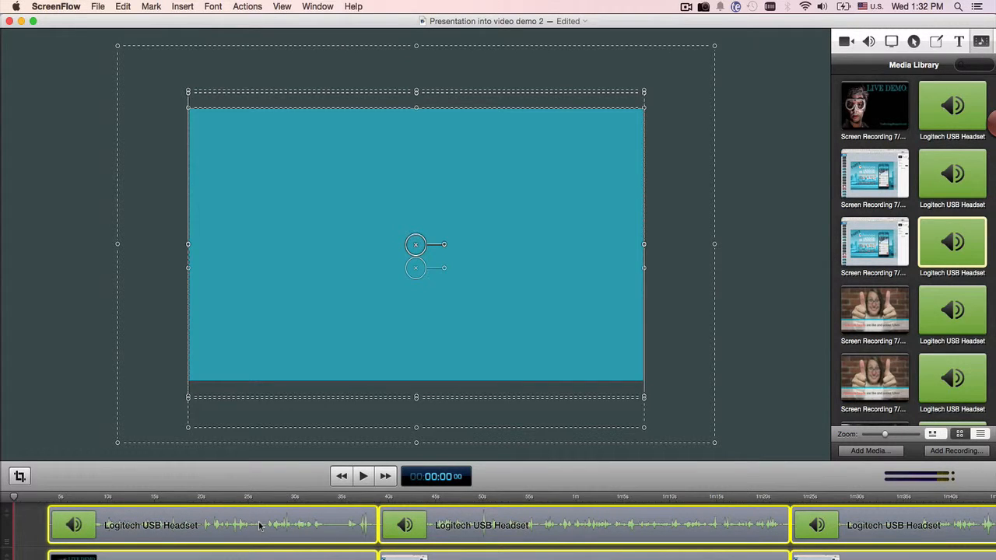
click(770, 432)
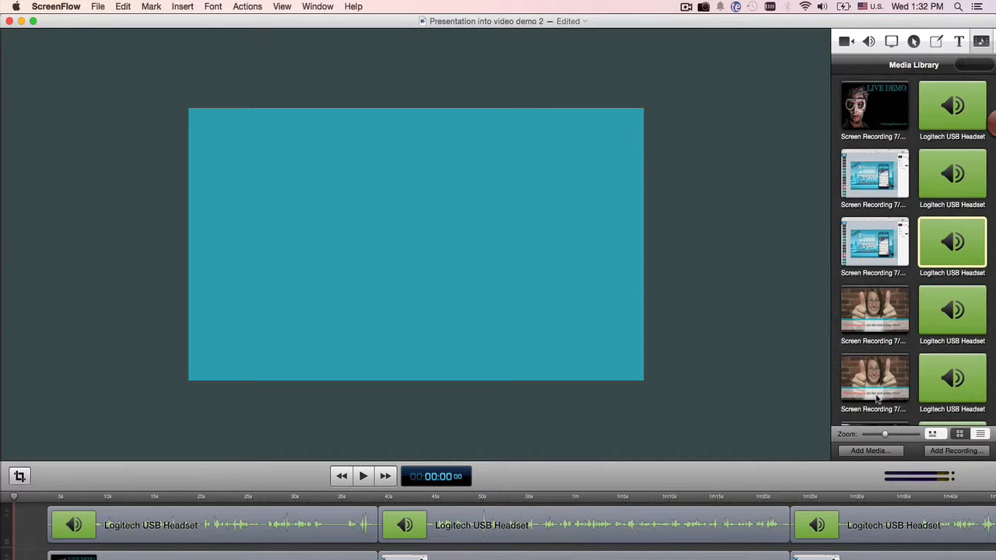
Step: Place the TB intro clip from the media library at the very start of the timeline on a track above the recordings
scroll(875, 396, down, 5)
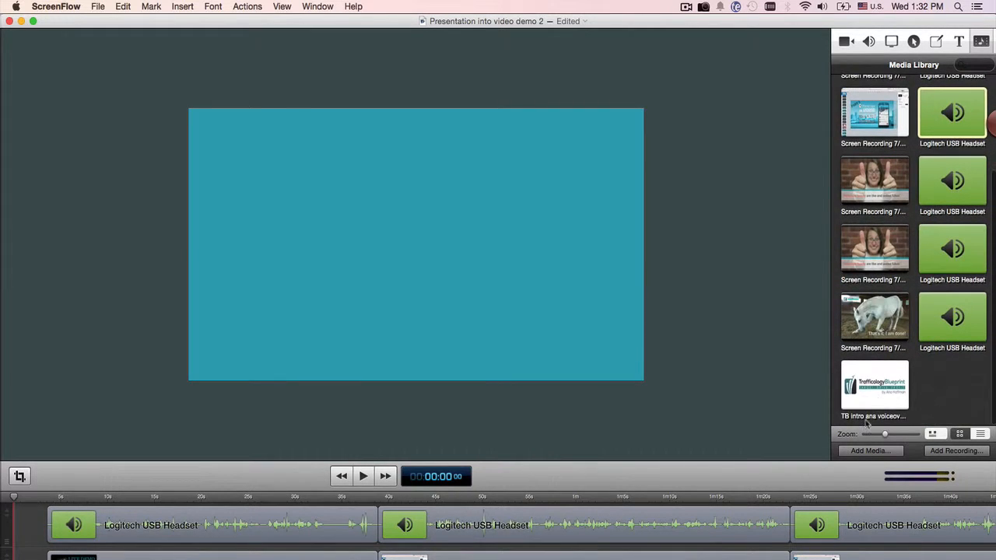
click(873, 389)
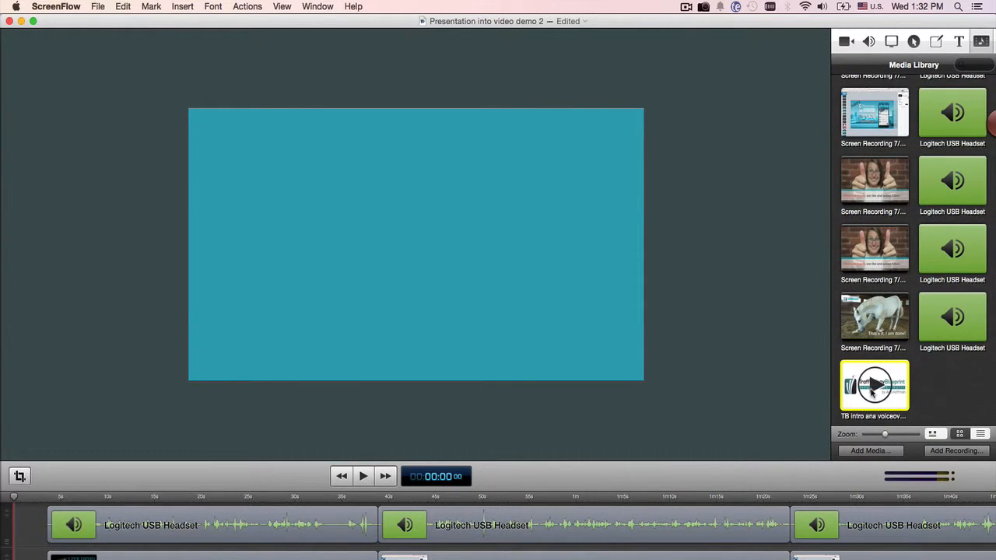
click(865, 451)
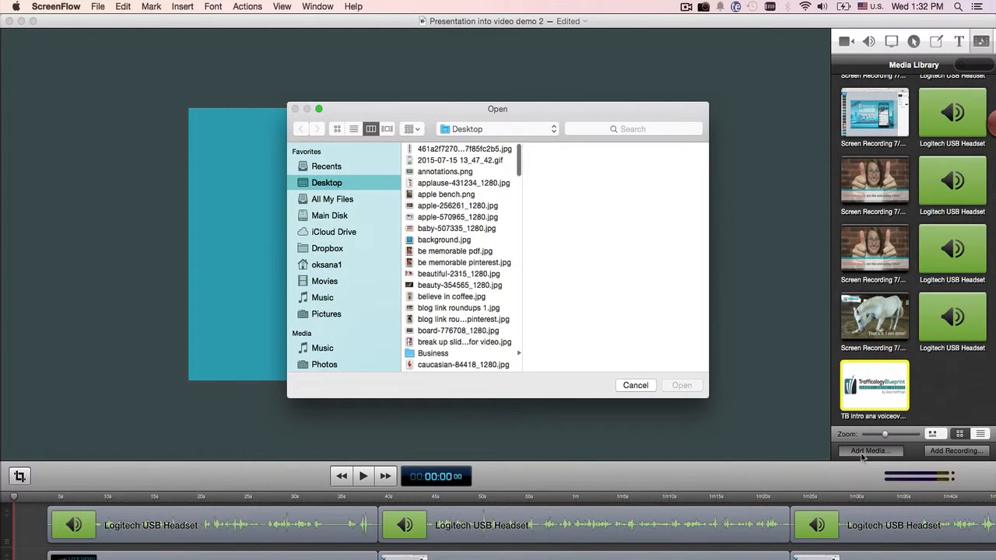
click(635, 385)
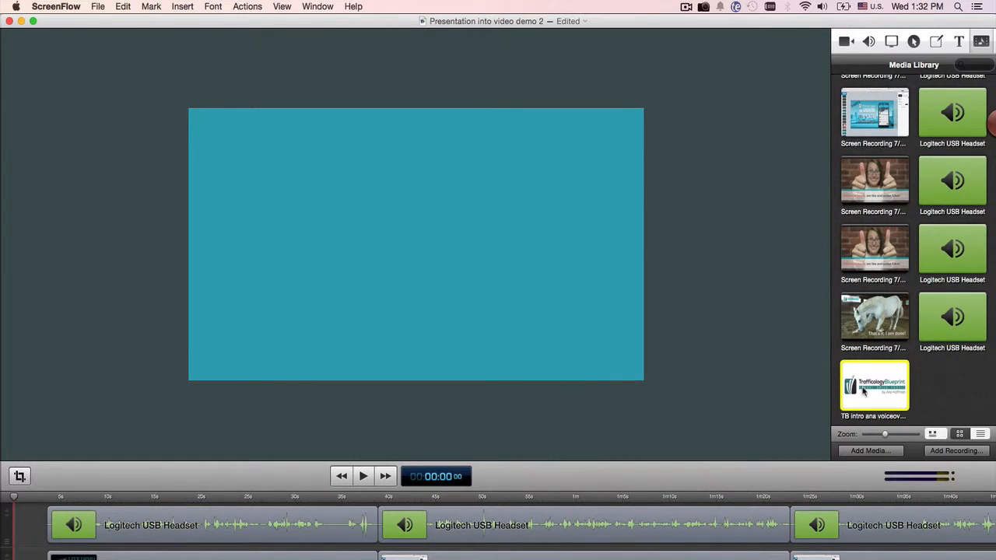
drag(863, 391, 20, 559)
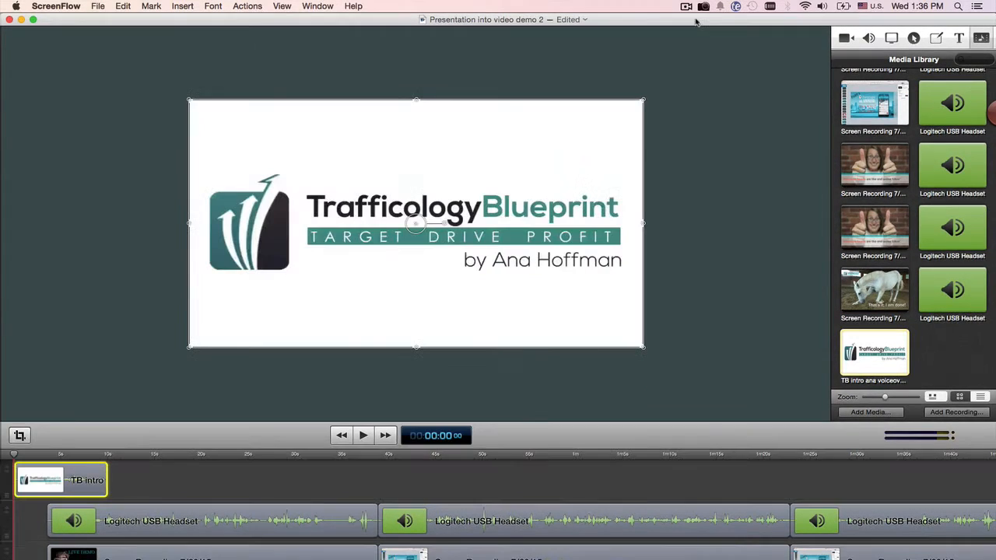
Step: Select all timeline clips except the TB intro and move them together to start right after the intro, at about 10 seconds
click(90, 525)
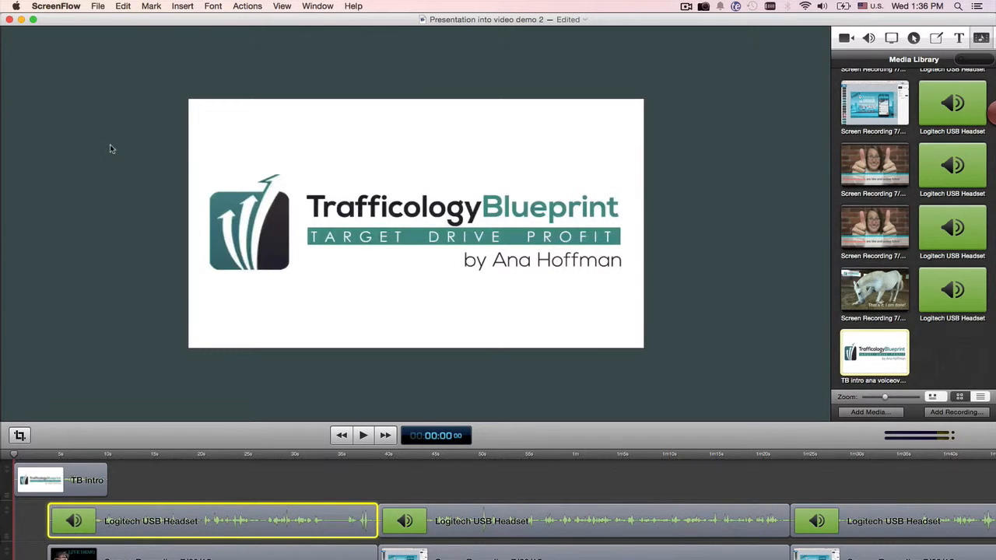
click(98, 7)
mouse_move(125, 8)
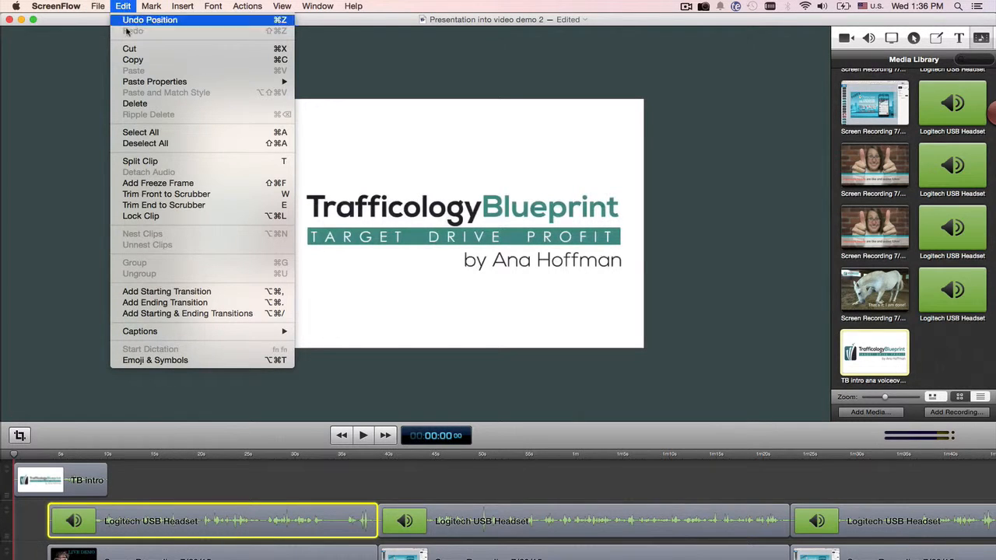
click(157, 133)
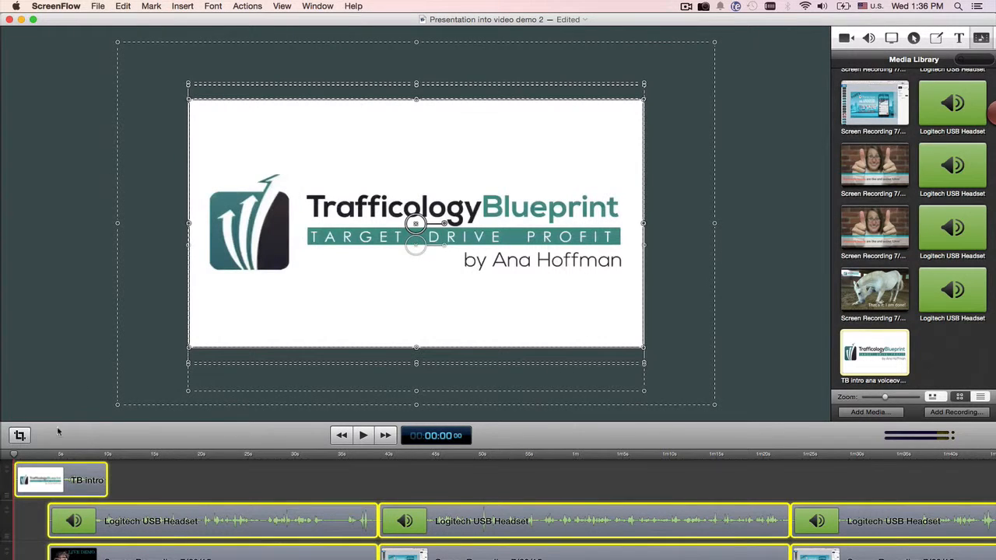
super+click(63, 480)
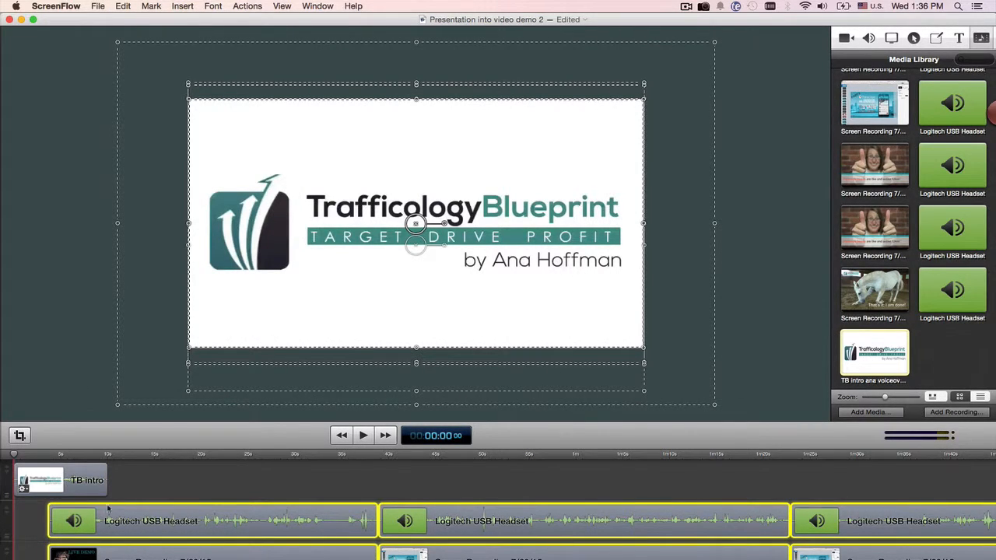
drag(121, 533, 177, 524)
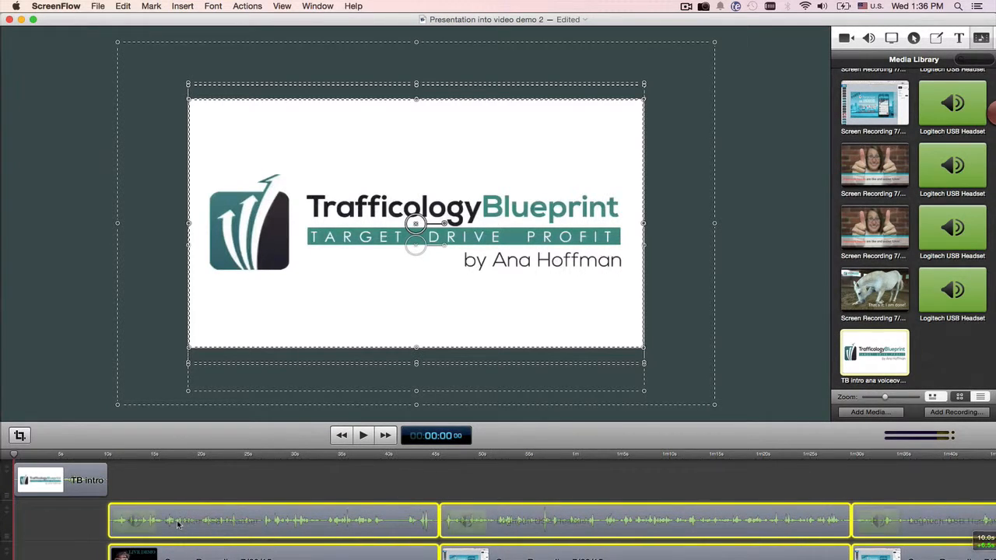
Step: Play the timeline from about 9 seconds across the cut between the TB intro and the first recording, and stop
click(101, 454)
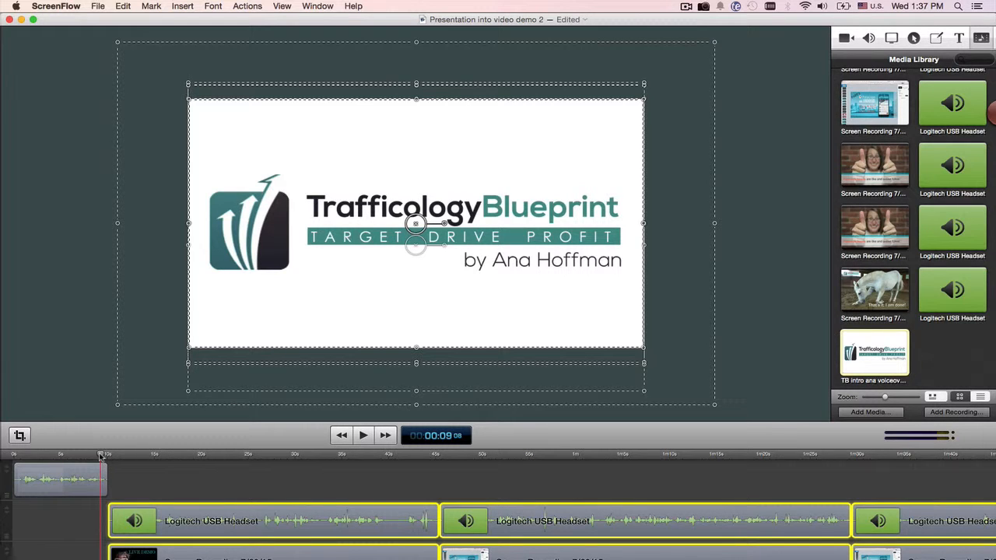
click(363, 436)
click(362, 436)
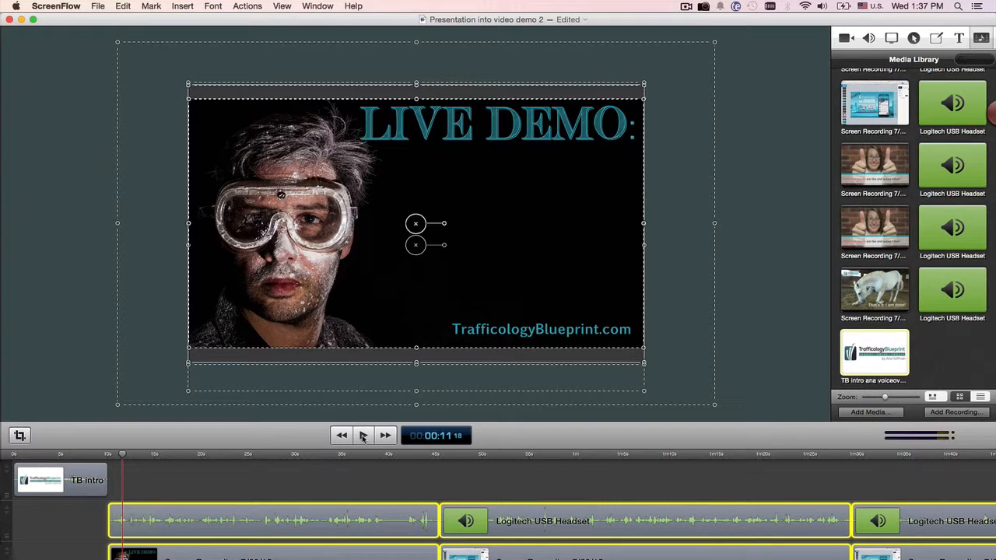
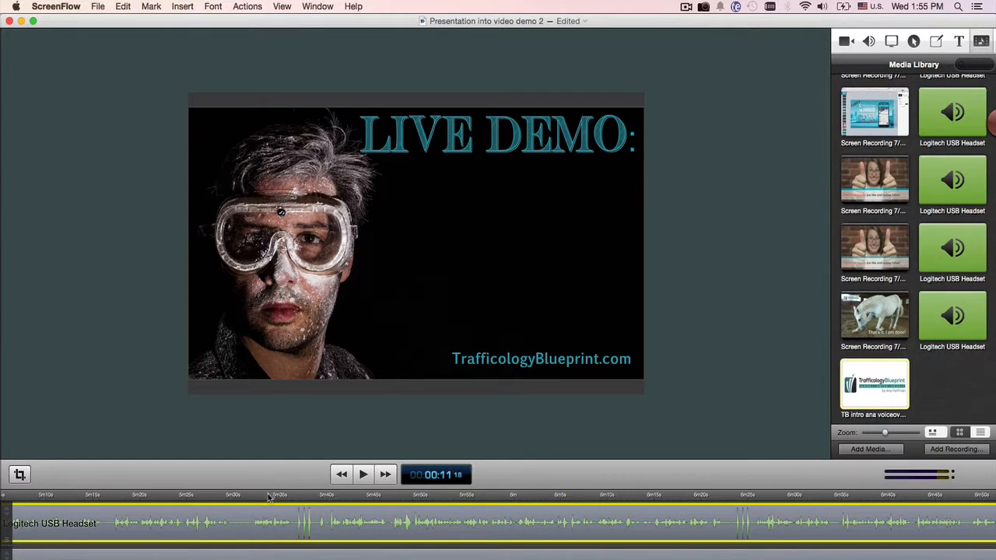
Step: Play the timeline from about 5:27 to locate the passage to cut, and stop at the Part 4 slide
click(206, 496)
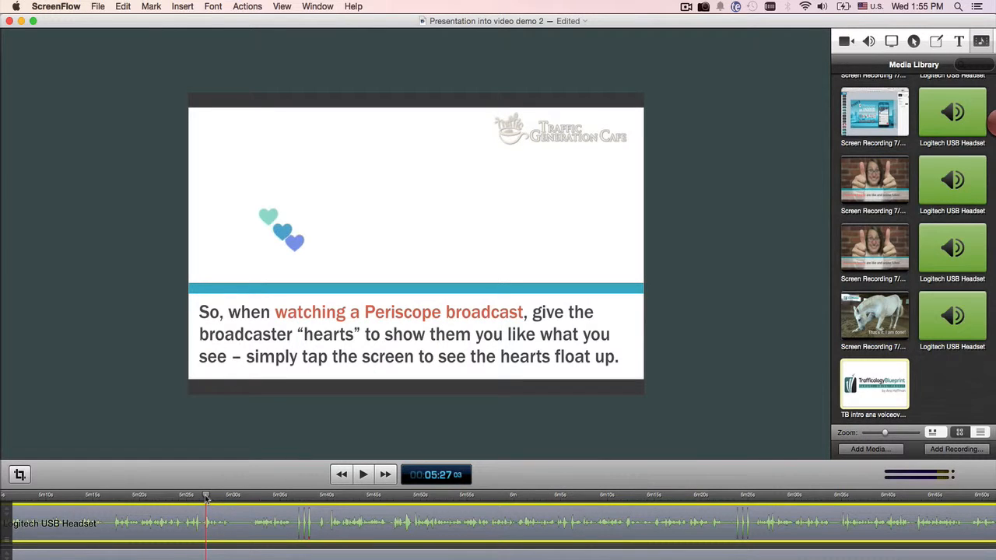
click(362, 476)
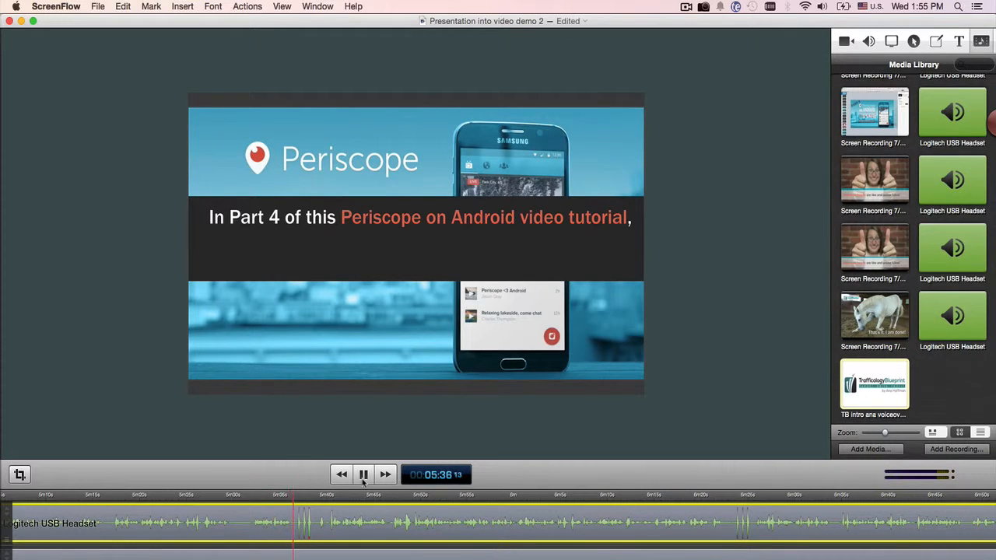
click(362, 476)
Step: Split all clips at about 5:31, while the floating hearts slide is showing, and select the resulting audio pieces to check the cut
click(312, 499)
drag(312, 498, 244, 499)
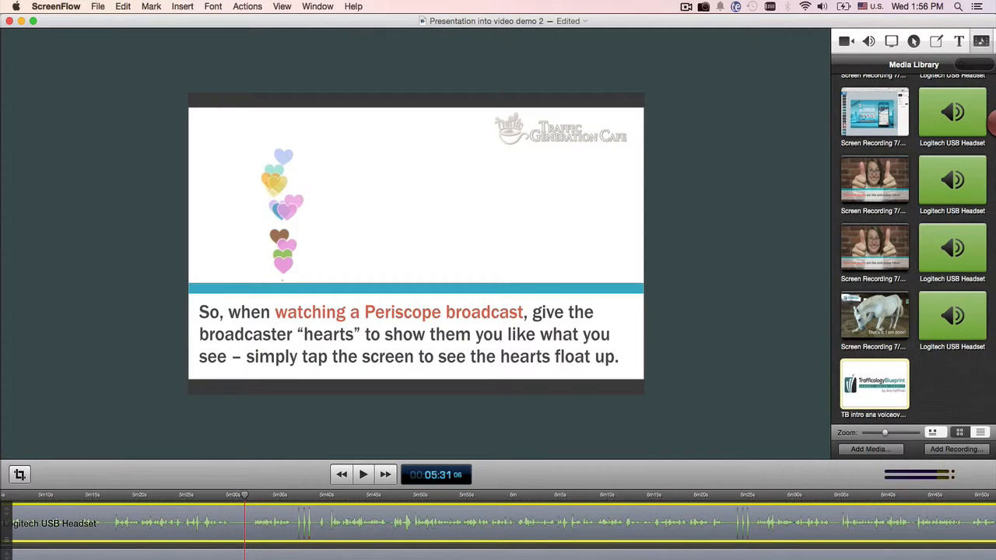
key(super+a)
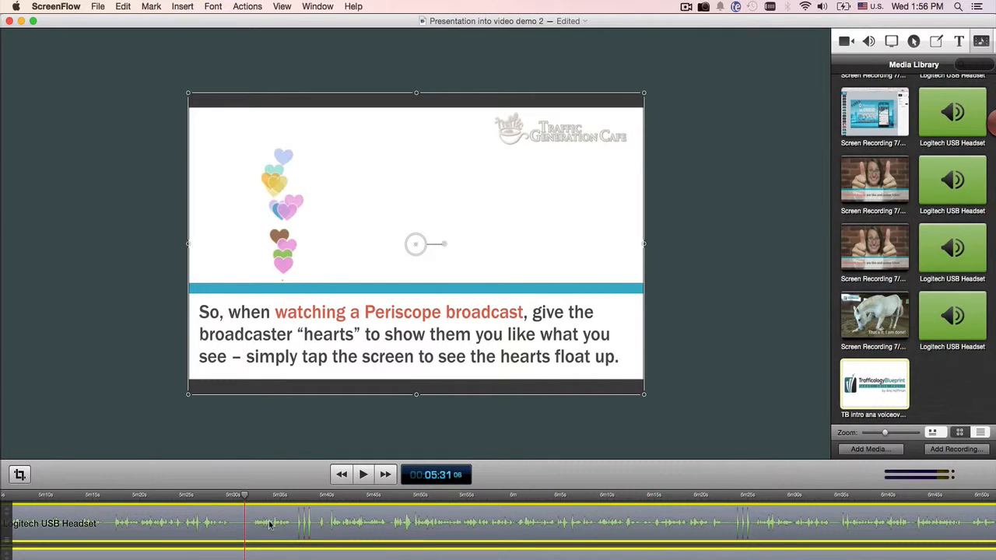
click(123, 6)
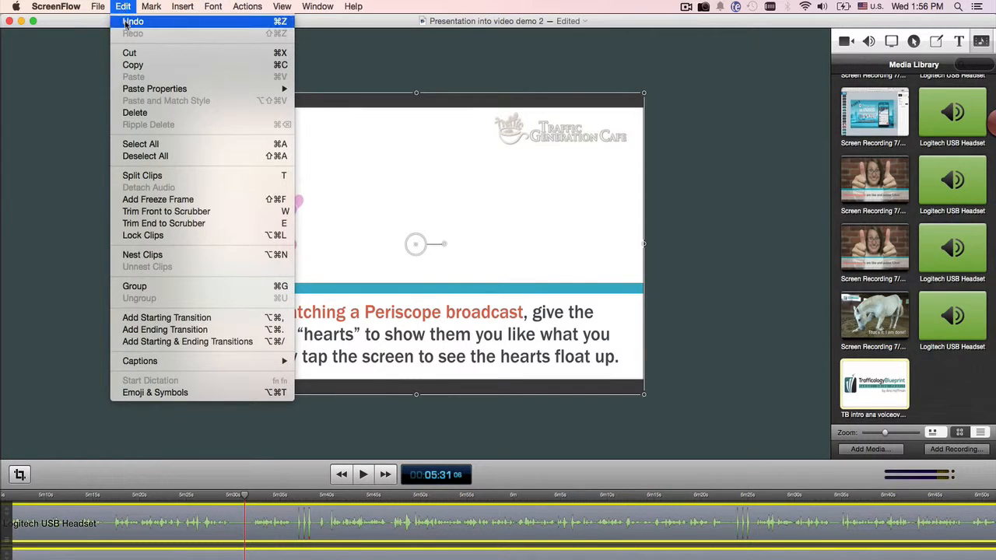
click(191, 178)
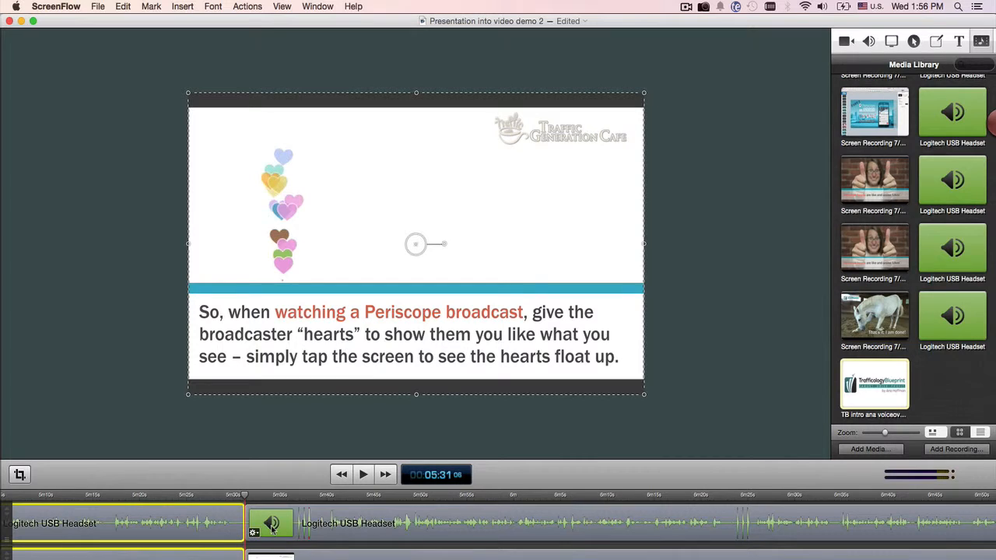
click(304, 529)
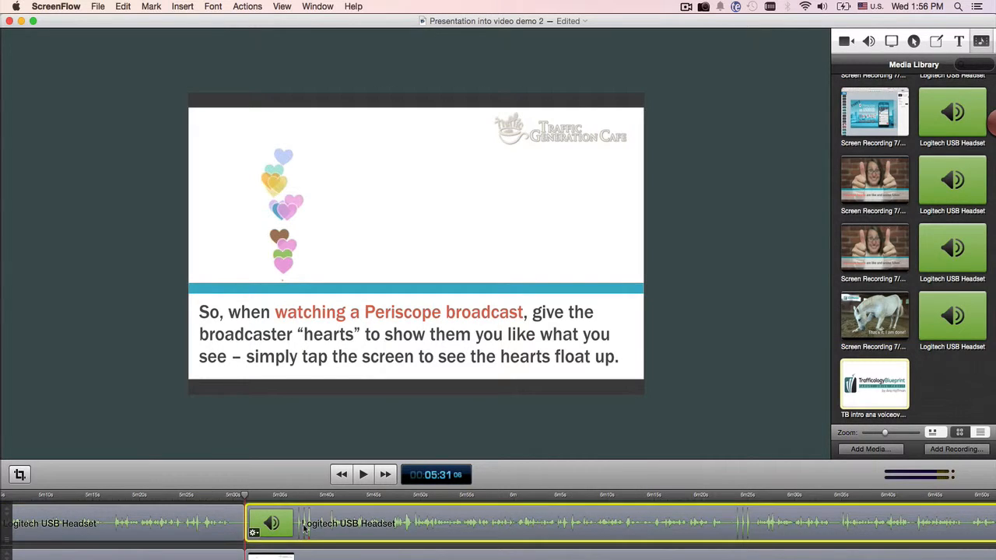
click(226, 532)
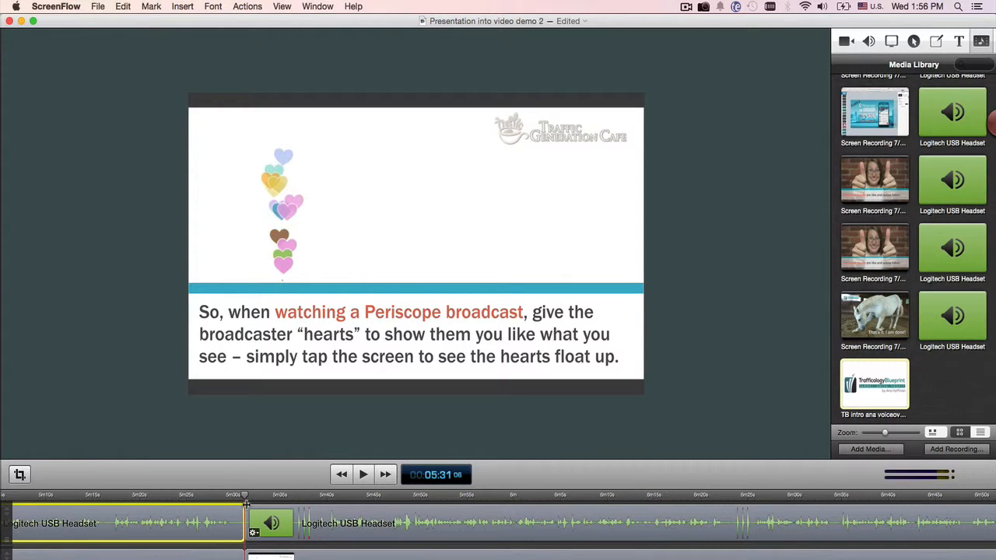
Step: Play from about 5:38 to find the restart point, and split the headset audio and screen recording following the first cut at about 5:39
click(314, 513)
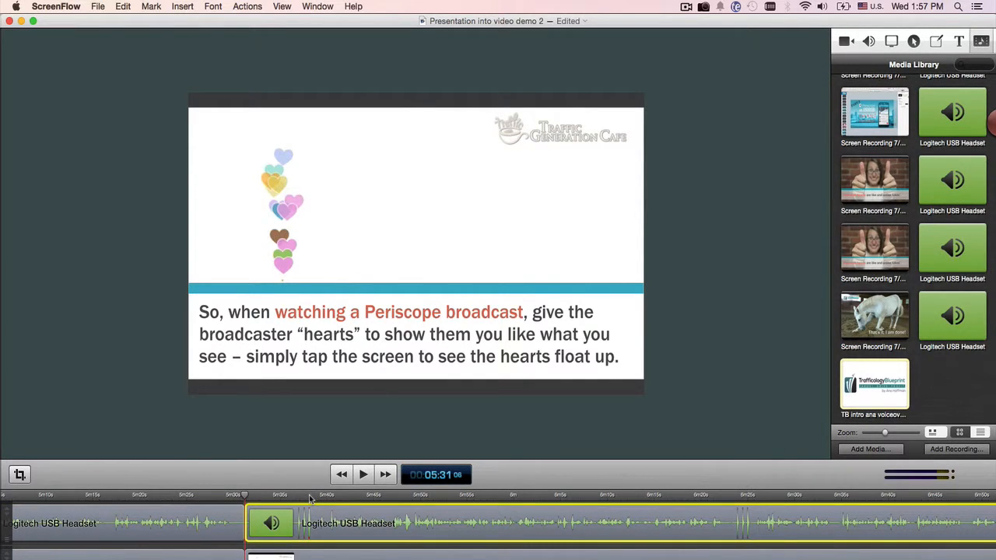
click(310, 497)
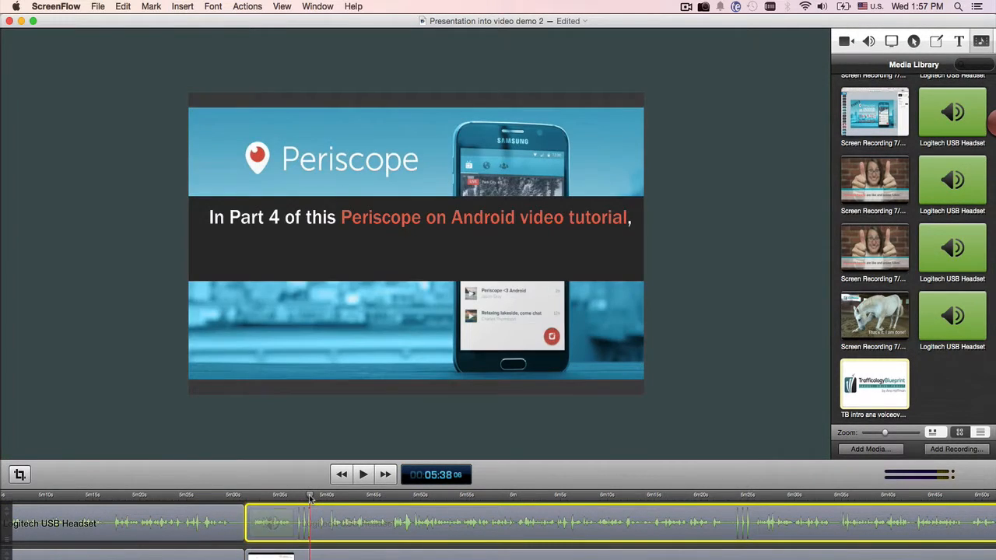
click(363, 481)
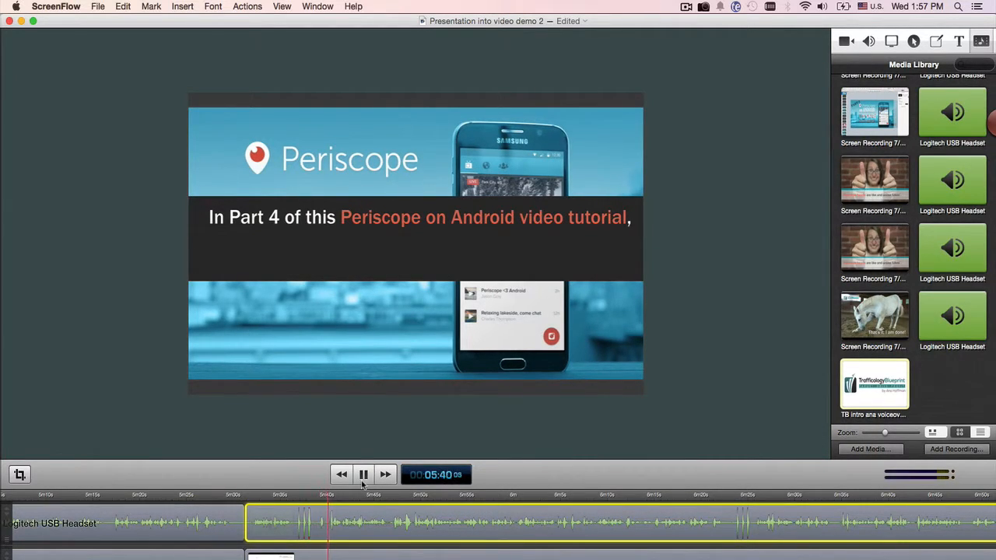
click(363, 481)
drag(332, 499, 319, 498)
shift+click(389, 556)
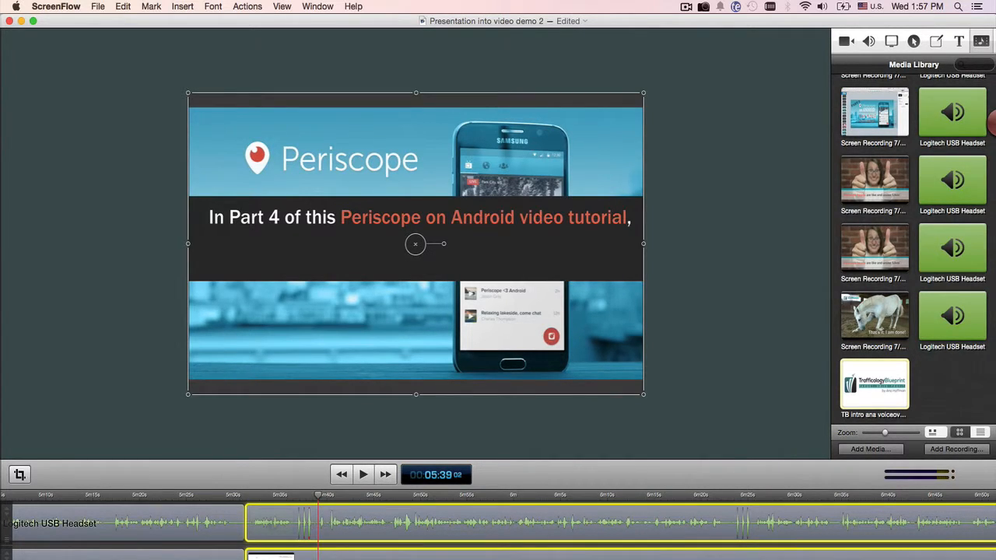
key(t)
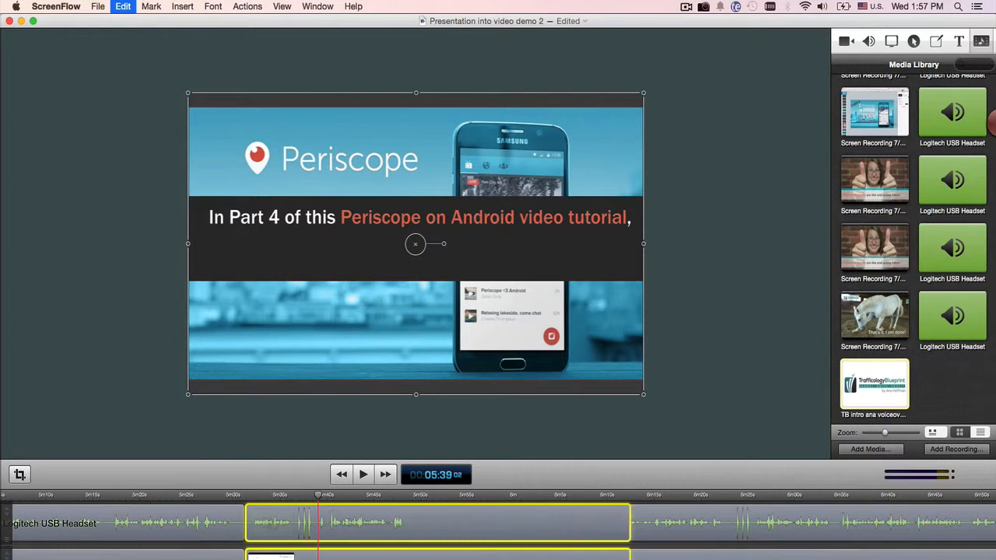
Step: Delete the short audio and video segment between the cuts at about 5:31 and 5:39
click(127, 7)
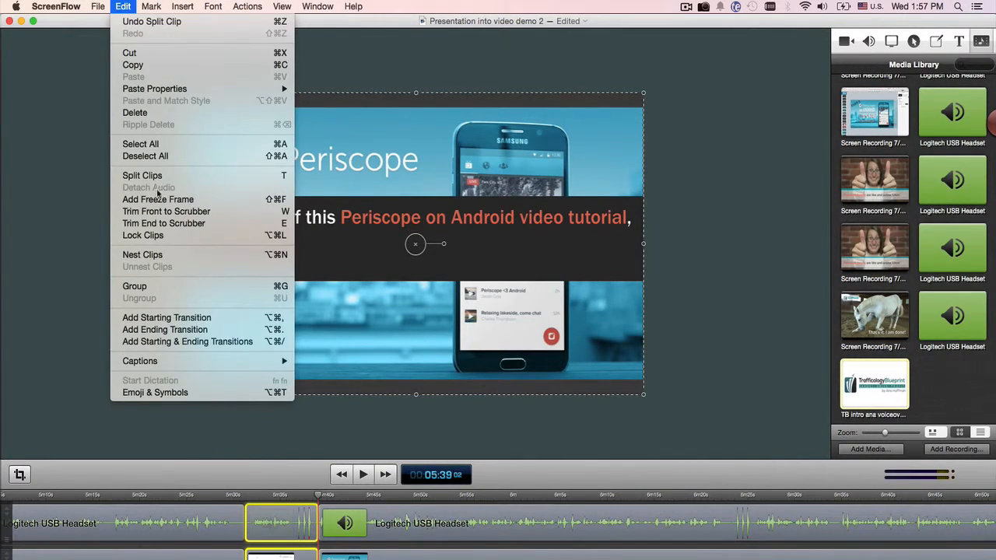
click(337, 436)
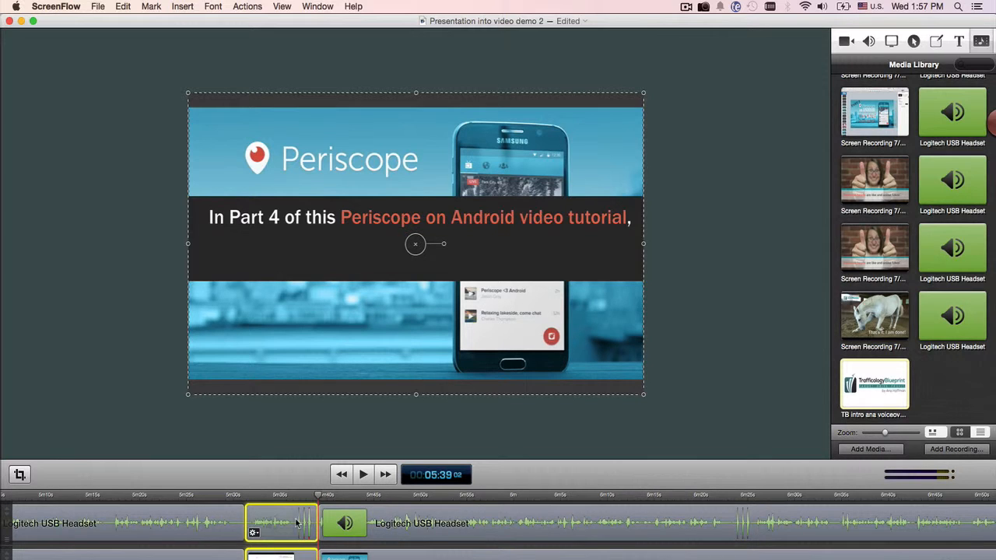
key(Delete)
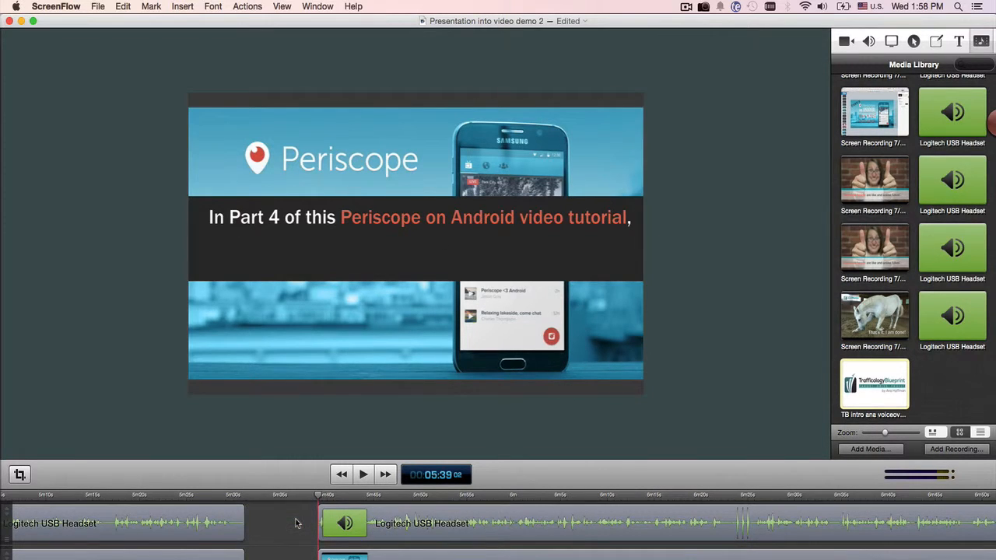
Step: Move the remaining audio and recording clips together to close the gap at about 5:31, and play across the cut from about 5:30
click(354, 524)
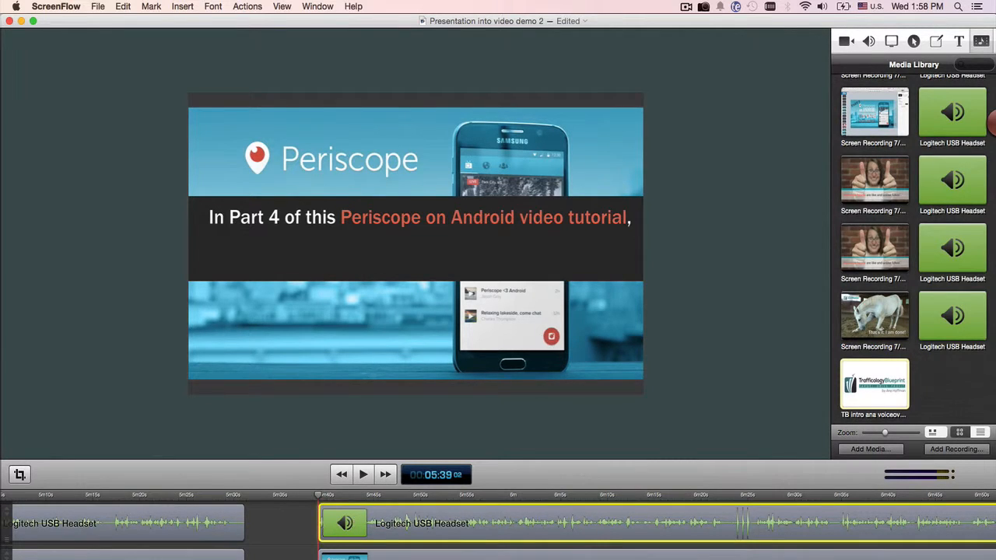
click(354, 556)
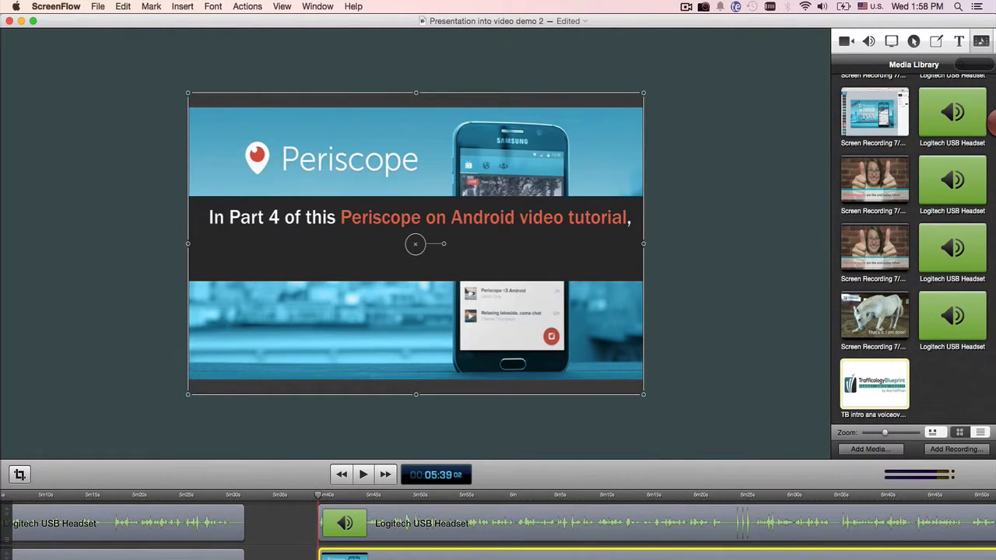
shift+click(372, 530)
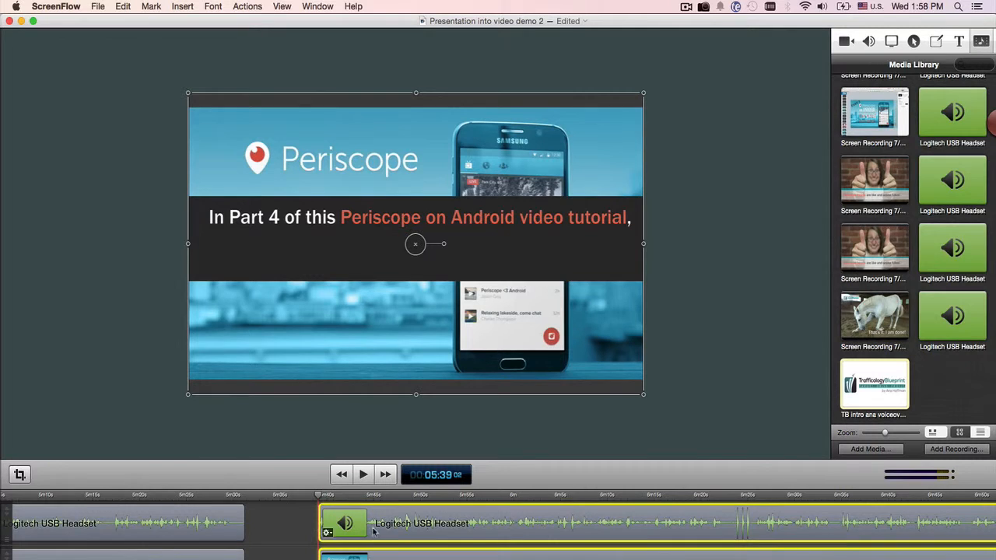
drag(372, 531, 301, 532)
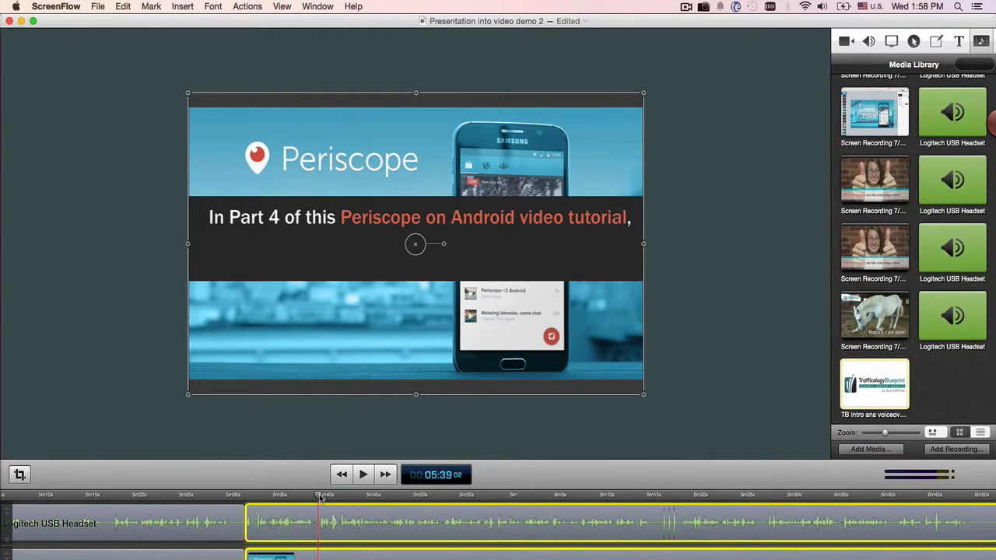
drag(321, 498, 239, 498)
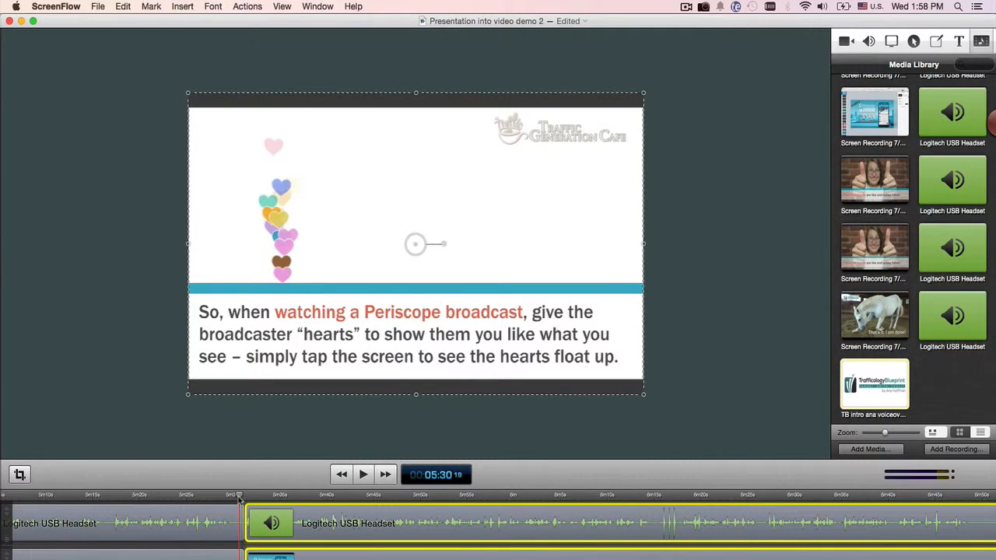
click(363, 474)
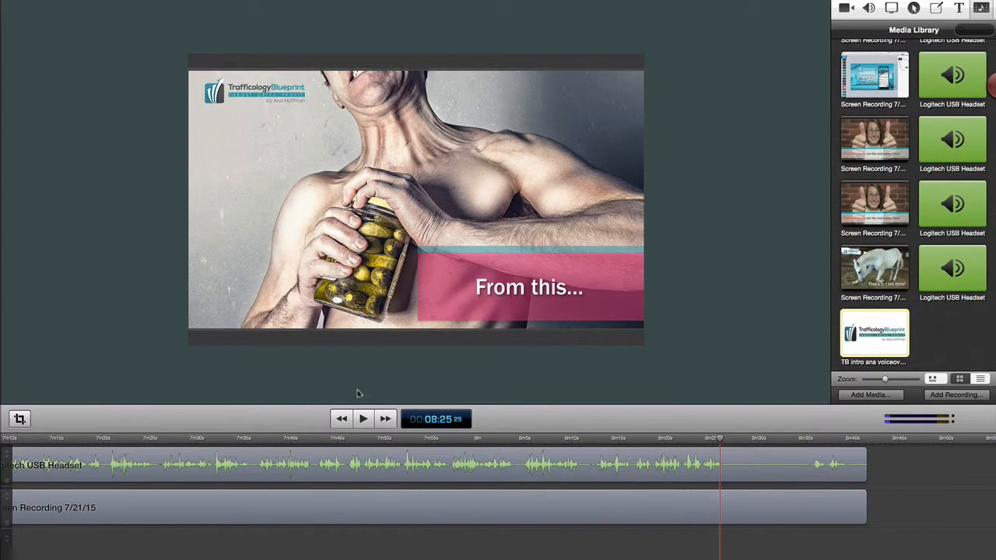
Step: Play the final part of the timeline from about 8:25 through to the end of the last recording
click(365, 419)
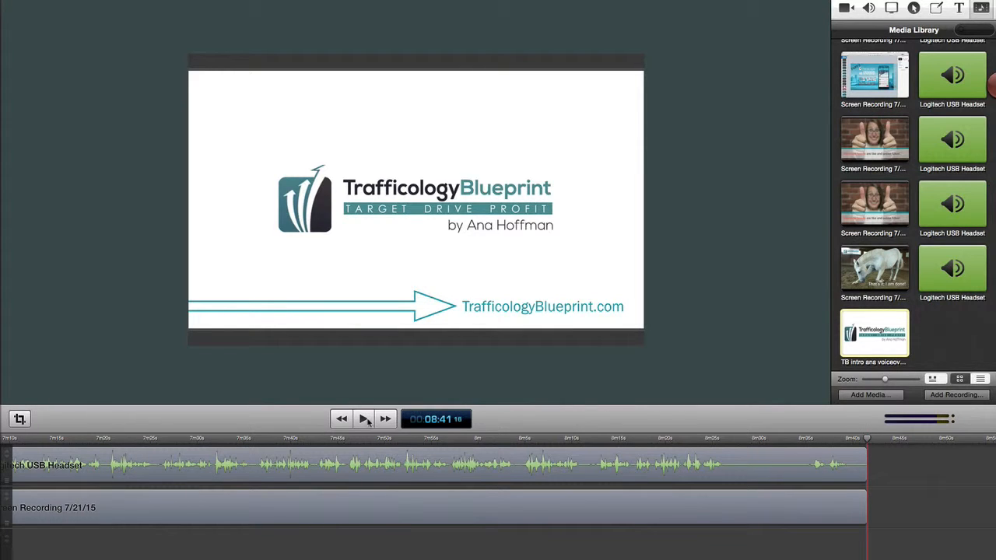
click(365, 419)
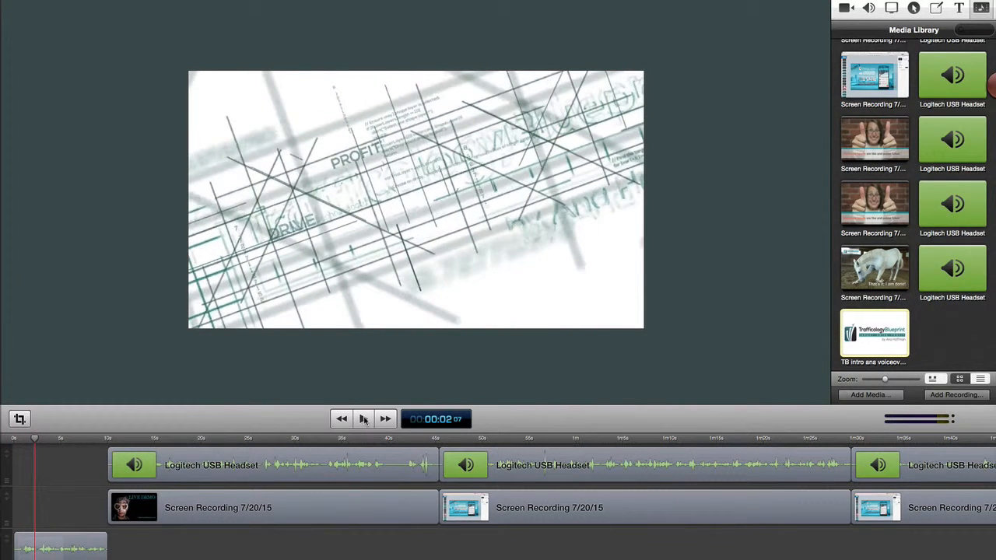
click(363, 419)
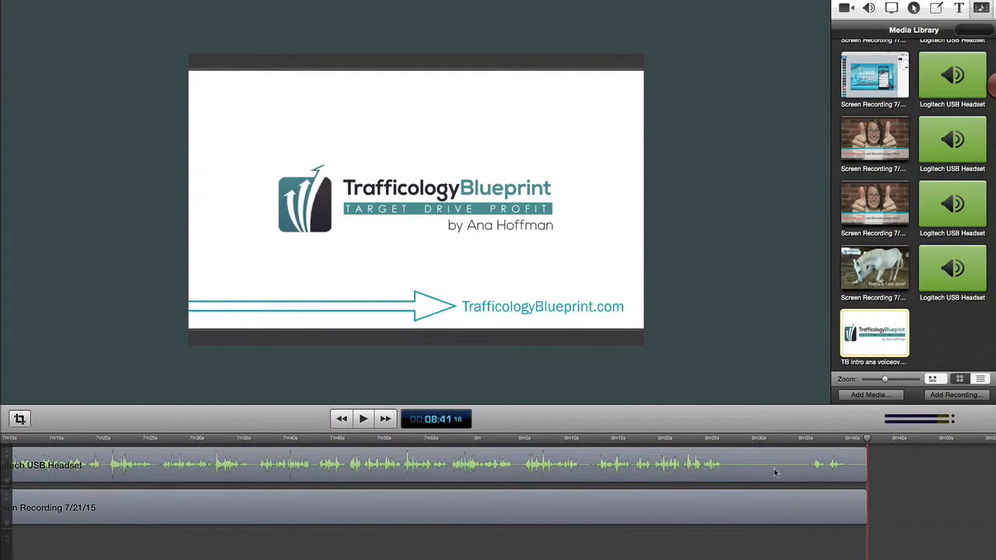
Step: Step through the closing slides between about 8:25 and 8:34 to examine the promotional ending of the video
click(717, 443)
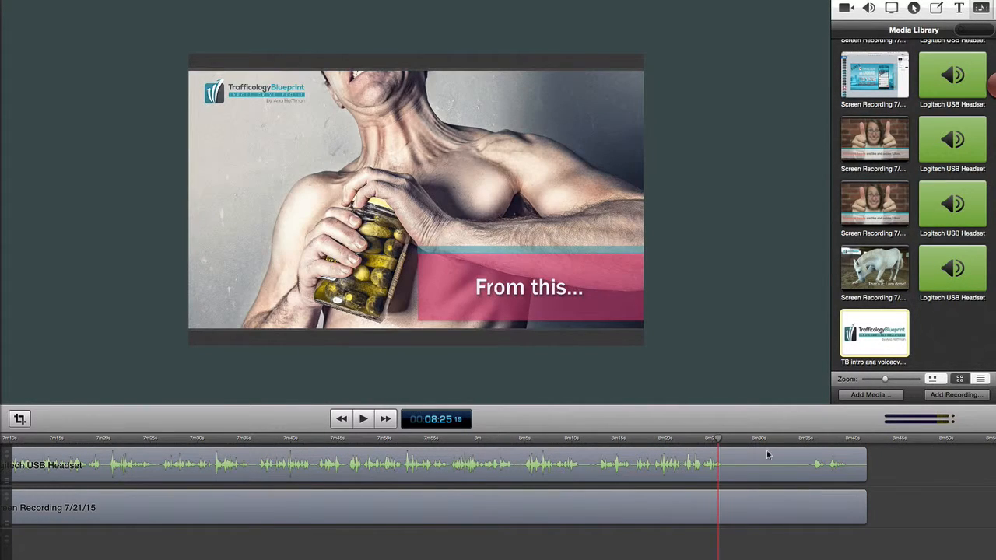
click(739, 441)
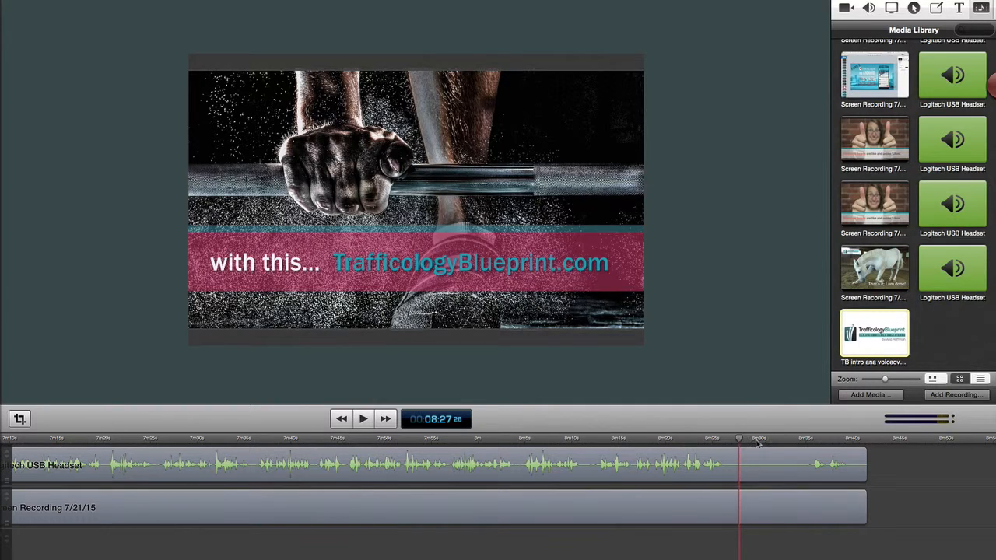
click(757, 441)
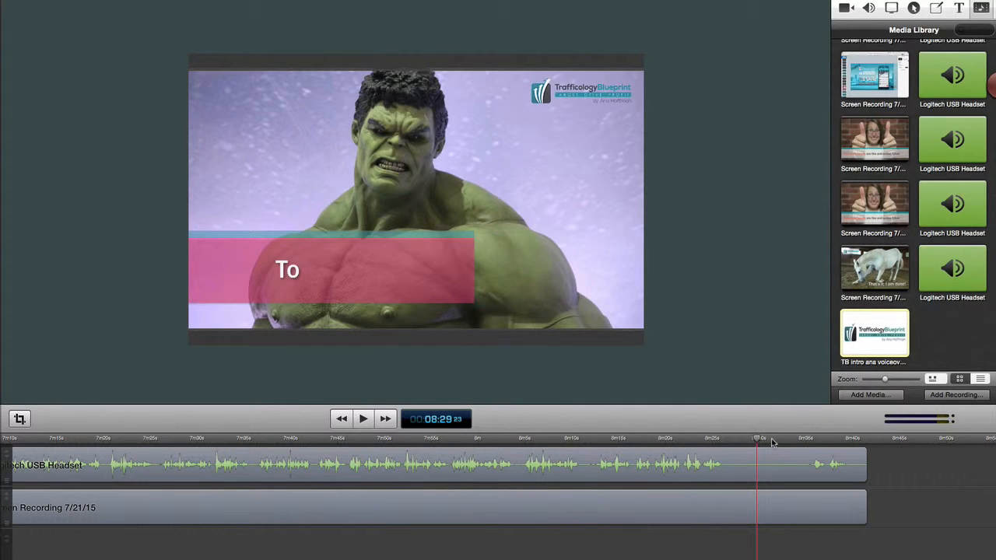
click(772, 441)
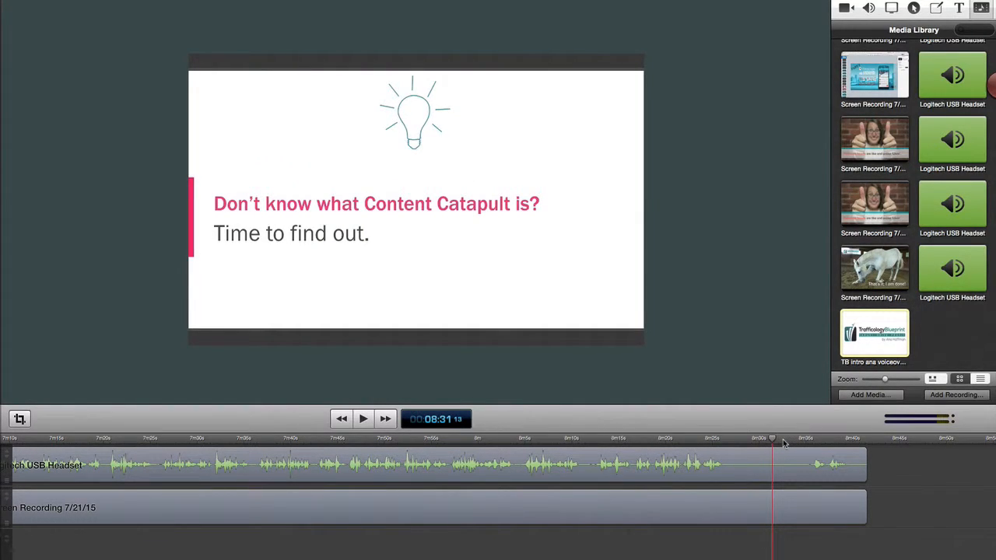
click(784, 441)
click(794, 441)
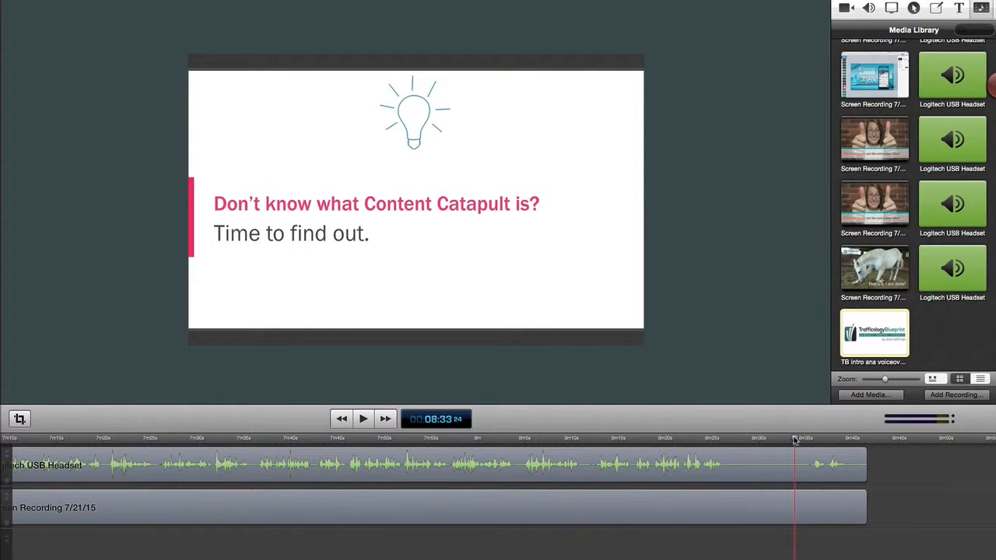
click(802, 441)
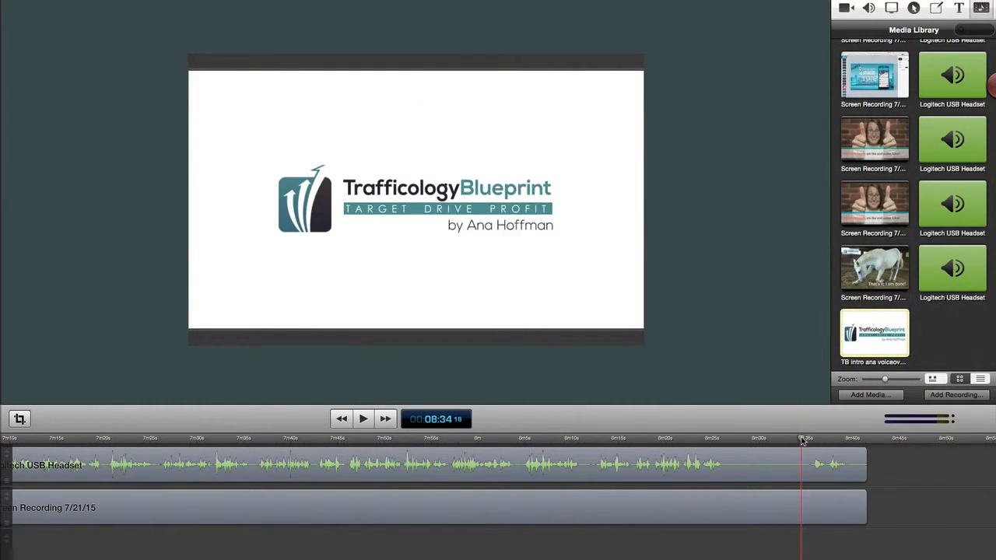
click(799, 441)
click(797, 440)
click(795, 440)
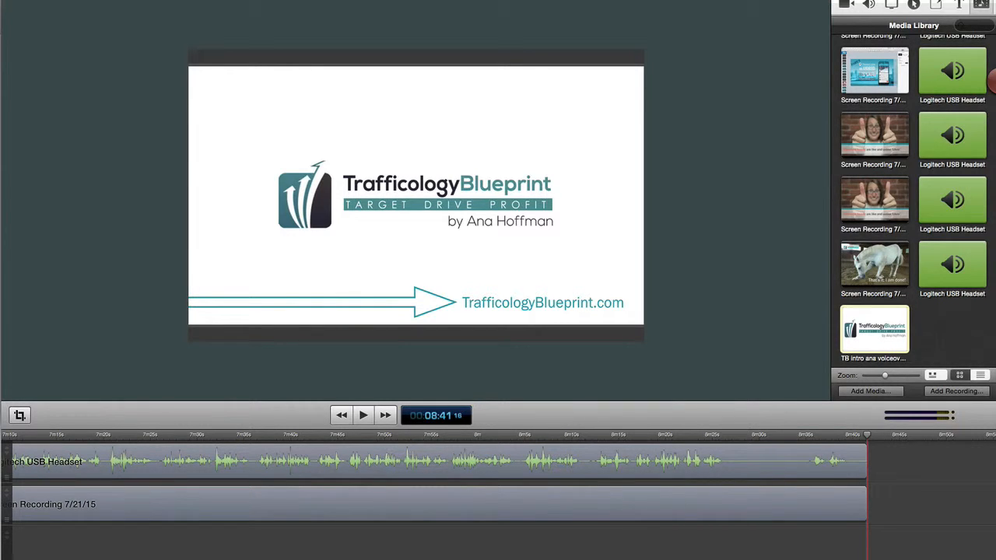
Step: Start publishing the edited video directly to YouTube
click(99, 1)
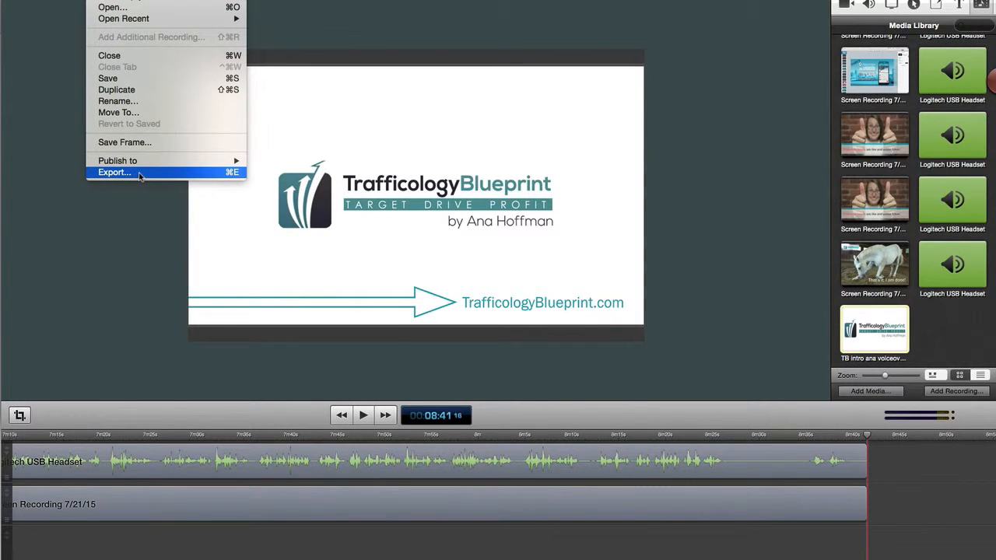
mouse_move(140, 165)
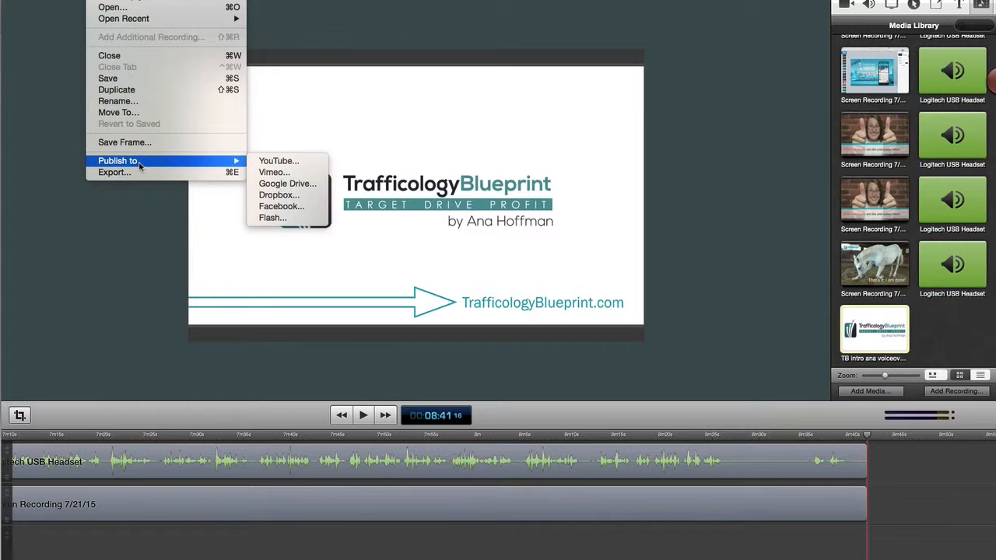
click(301, 161)
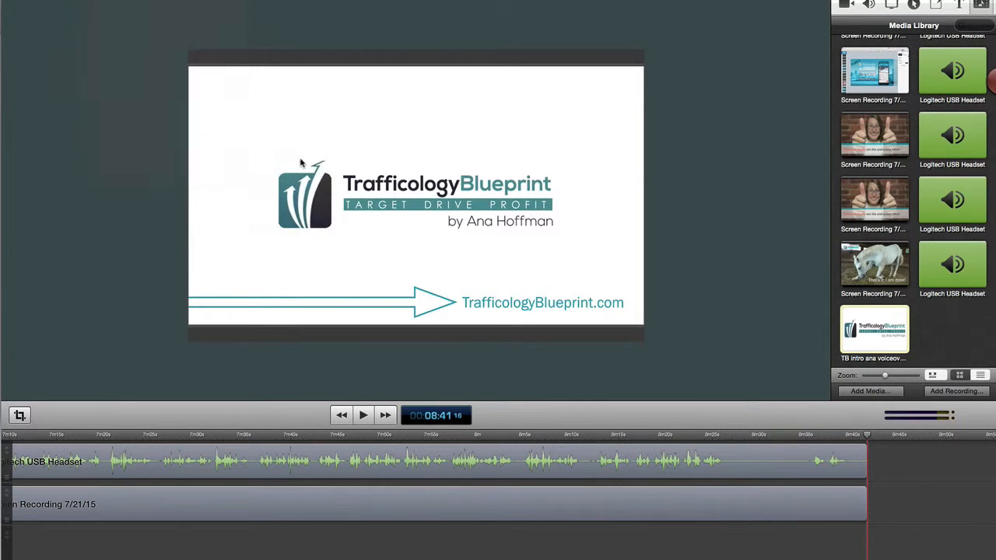